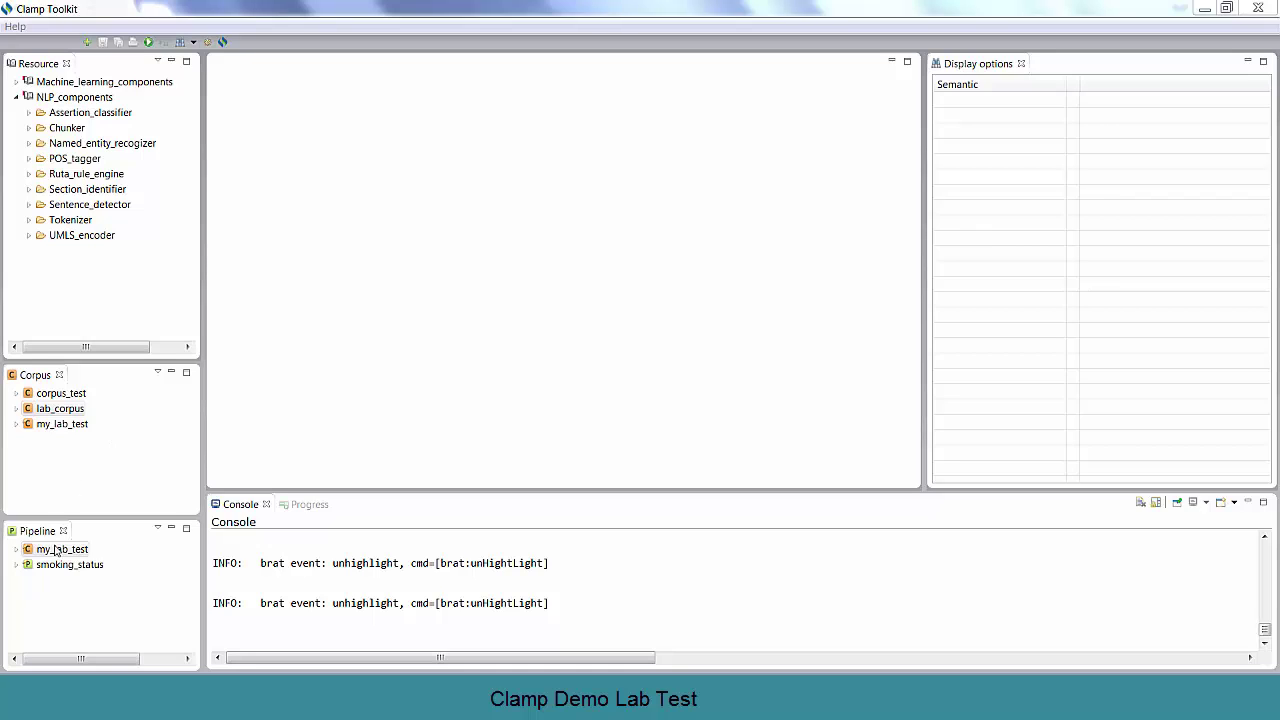
# Step: Create a new project of type NLP Pipeline named 'labtest'
pyautogui.click(57, 591)
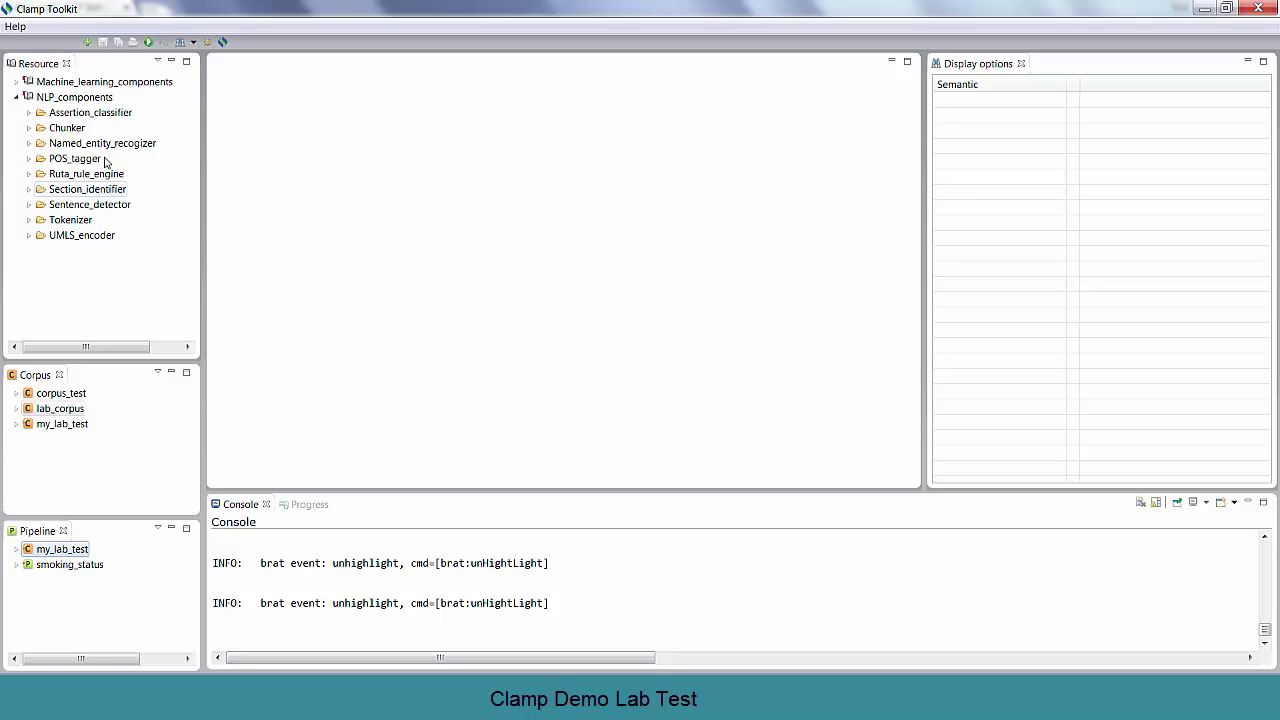
pyautogui.click(87, 43)
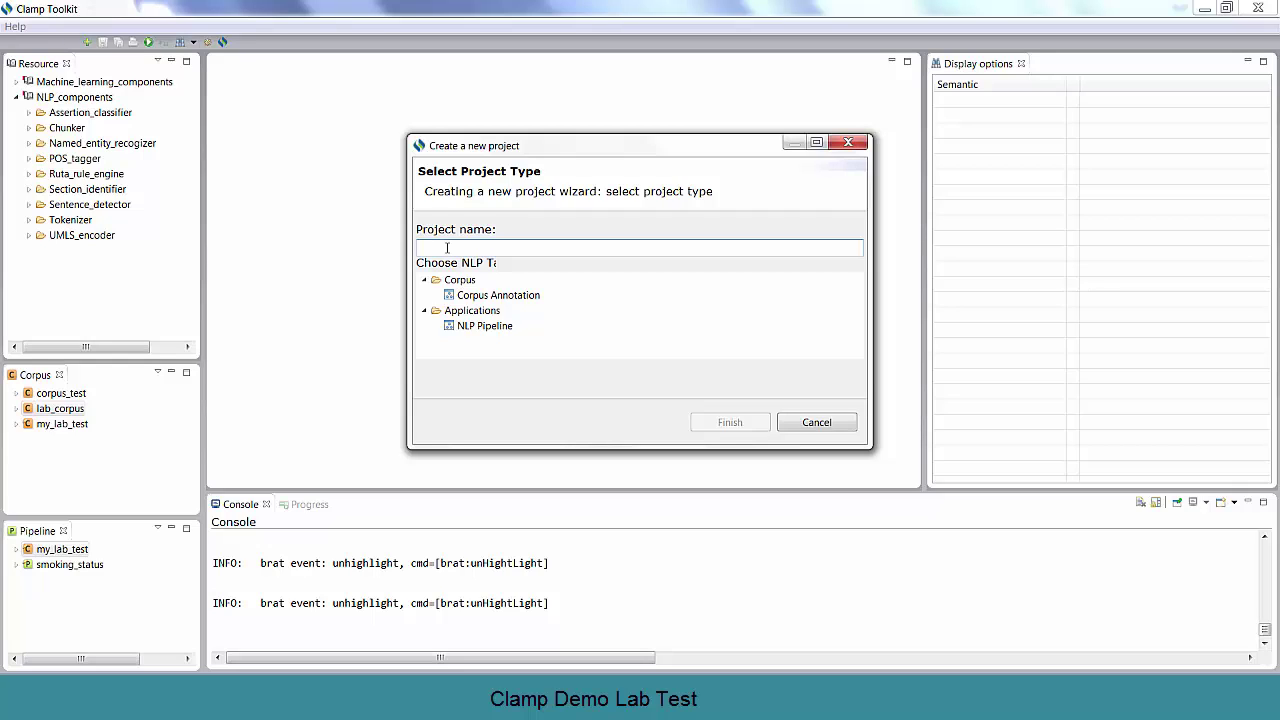
pyautogui.write('labtest')
pyautogui.click(480, 328)
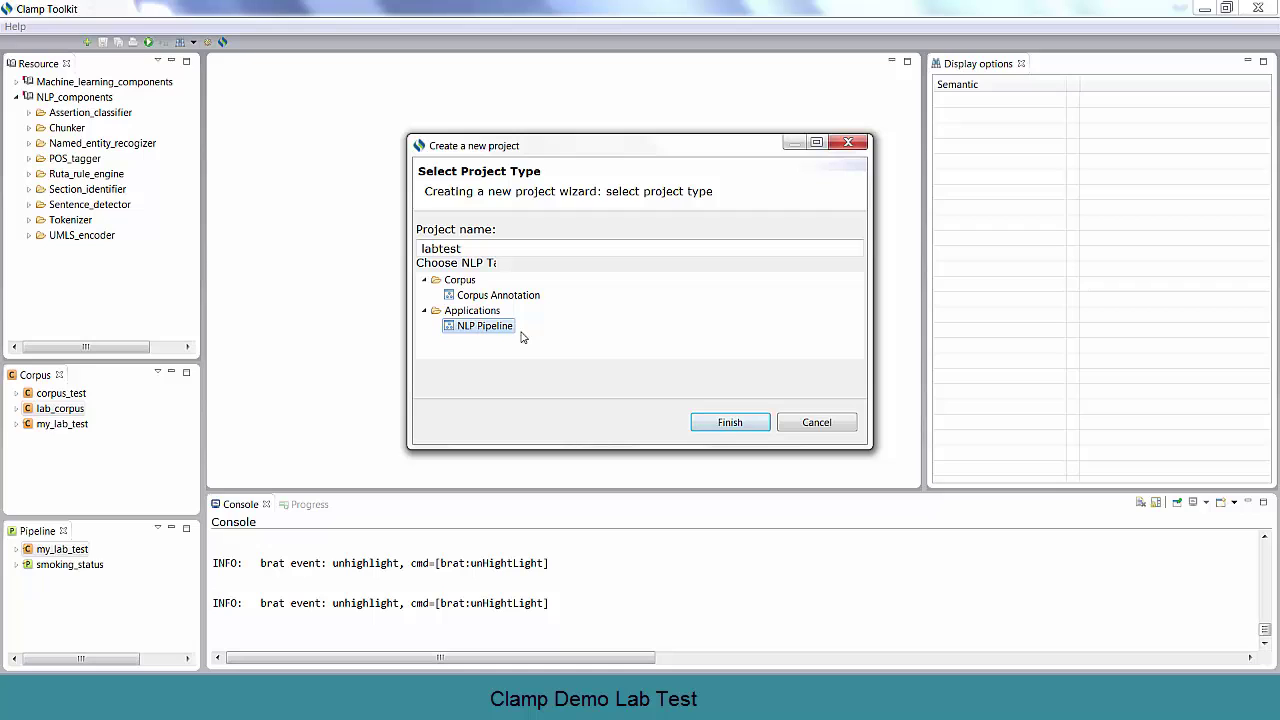
pyautogui.click(724, 428)
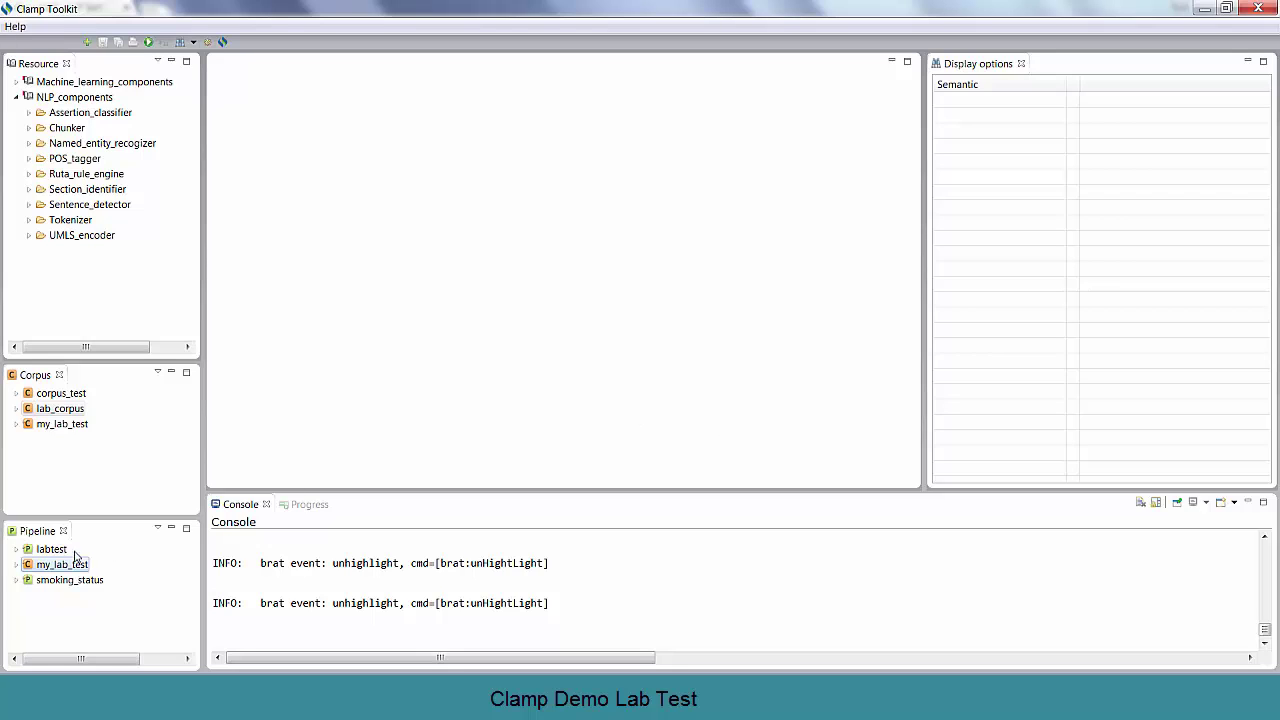
# Step: Expand labtest and its Components folder, then open labtest.pipeline in the editor
pyautogui.click(15, 549)
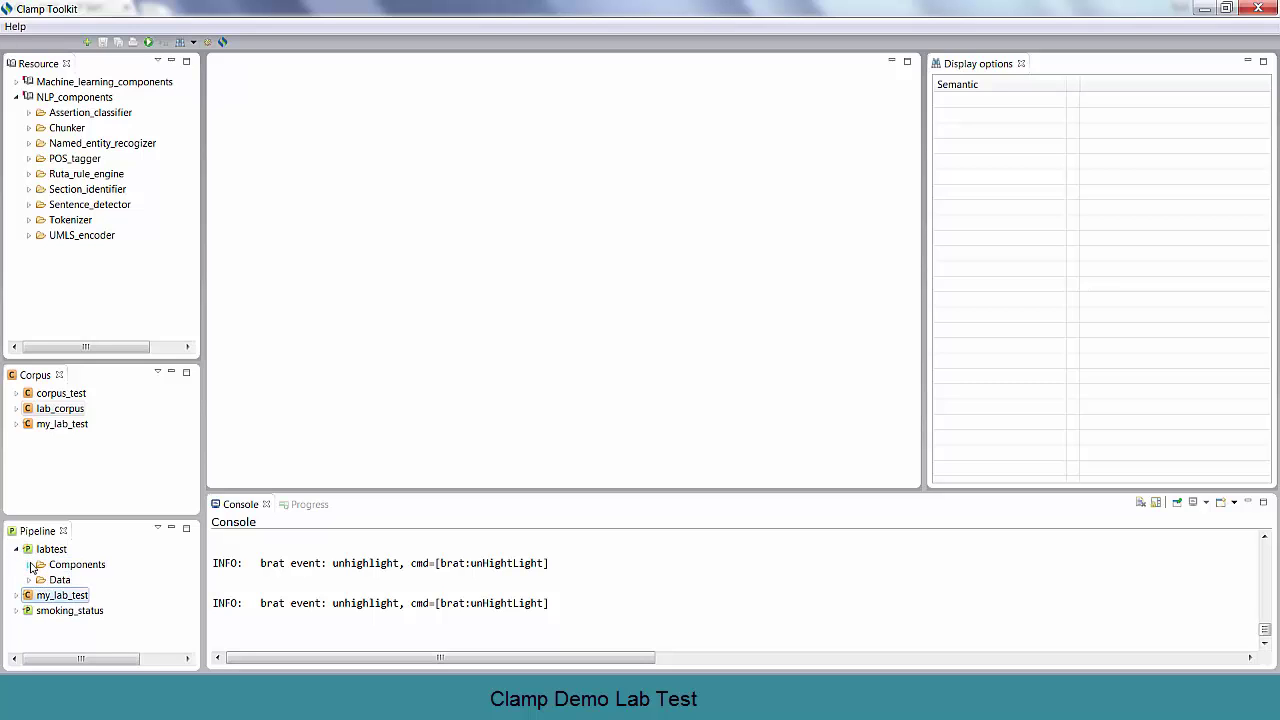
pyautogui.click(30, 566)
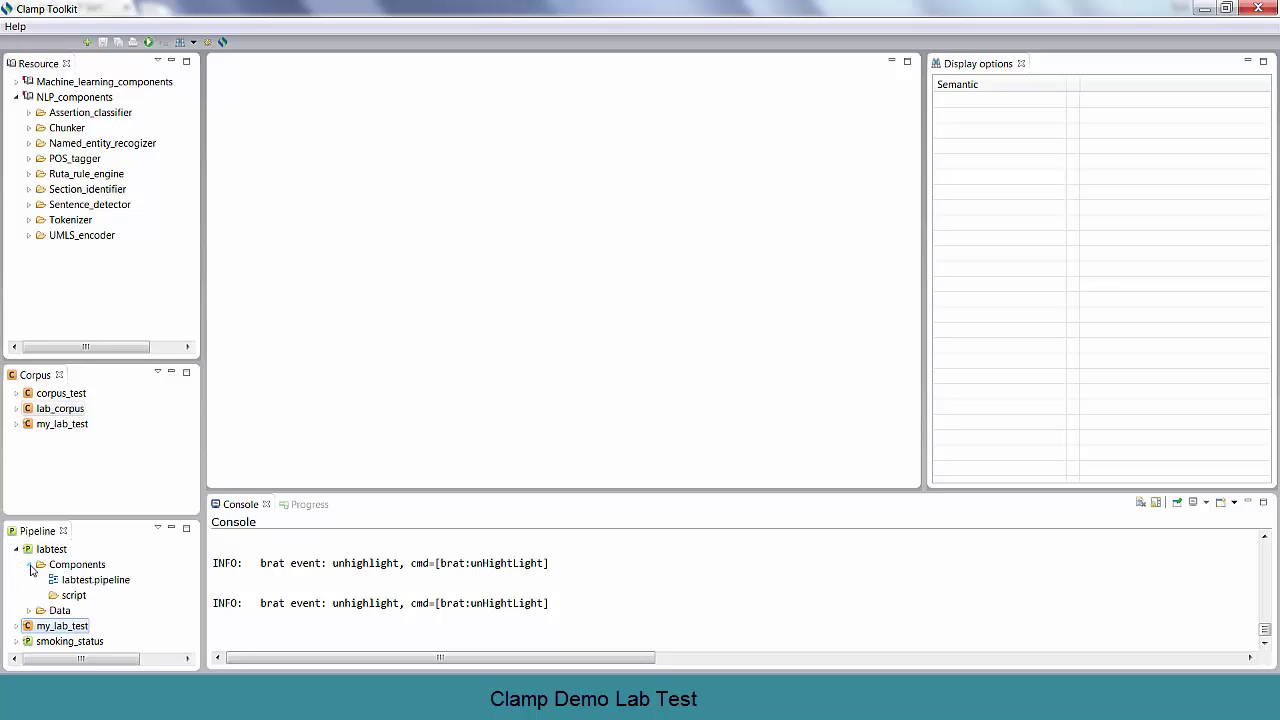
pyautogui.doubleClick(87, 581)
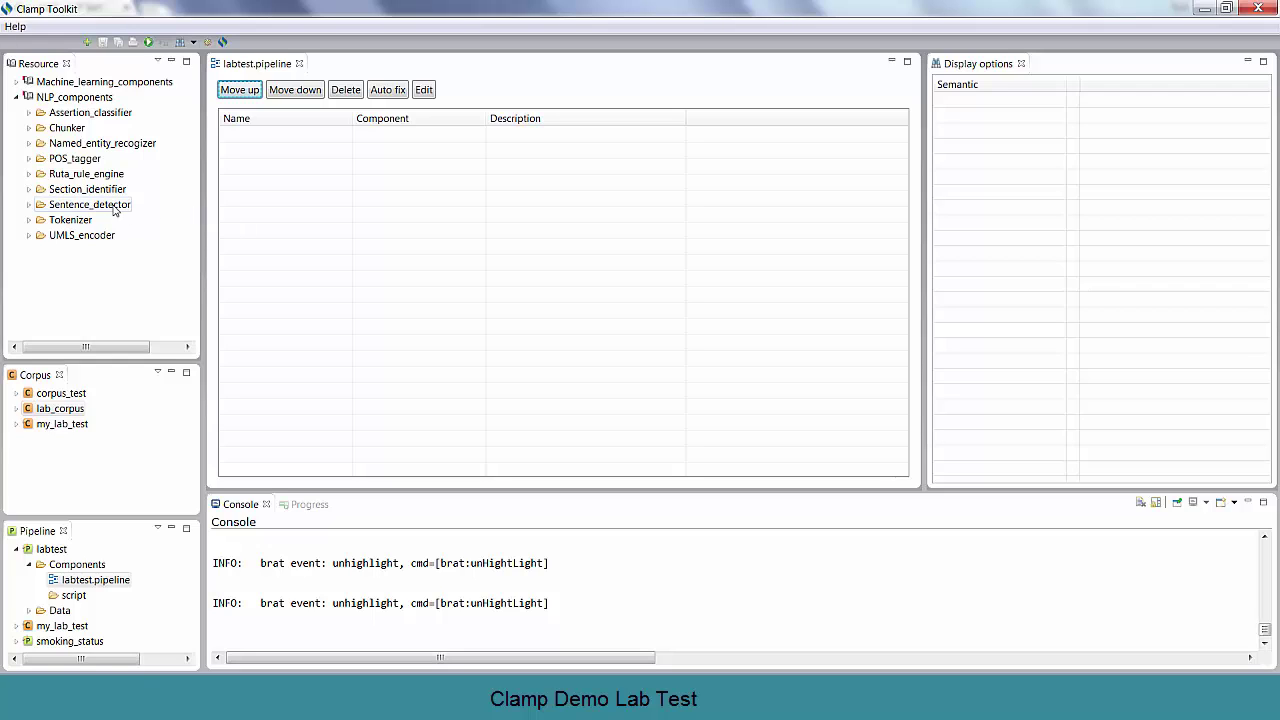
# Step: Add DF_CRF_based_named_entity to labtest.pipeline and auto-fix its prerequisite components
pyautogui.click(29, 143)
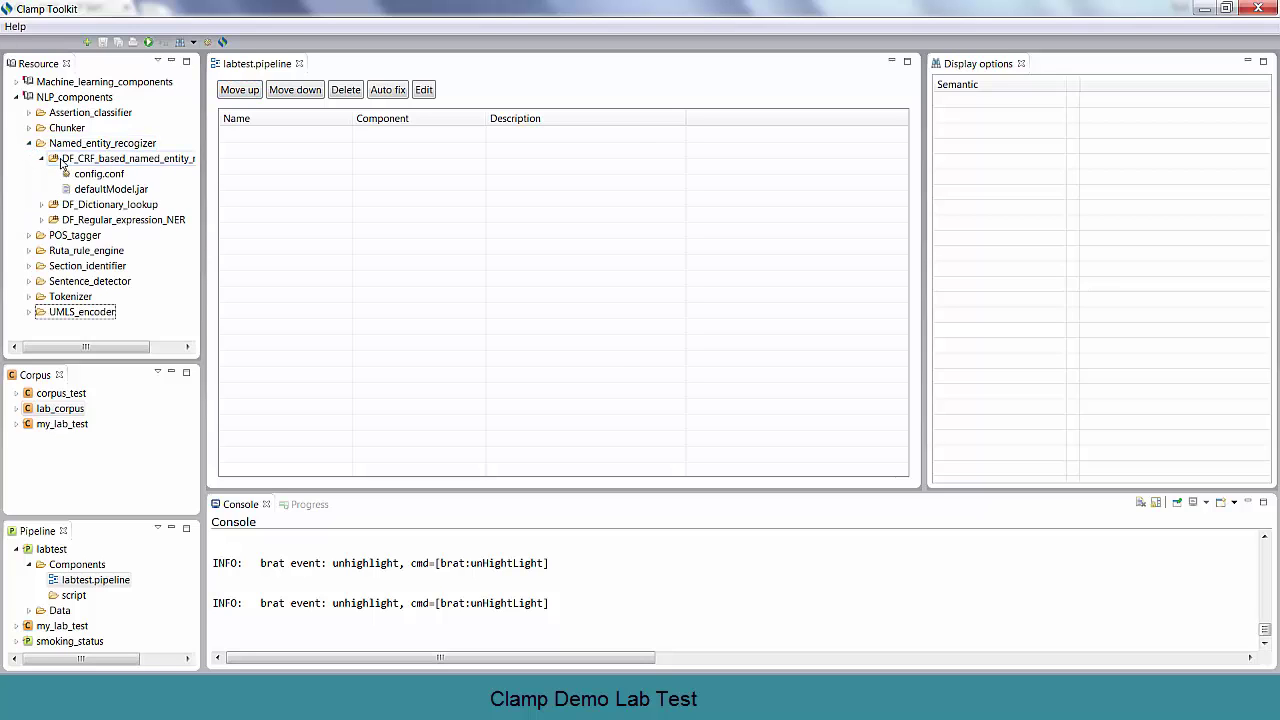
pyautogui.moveTo(63, 162); pyautogui.dragTo(617, 349)
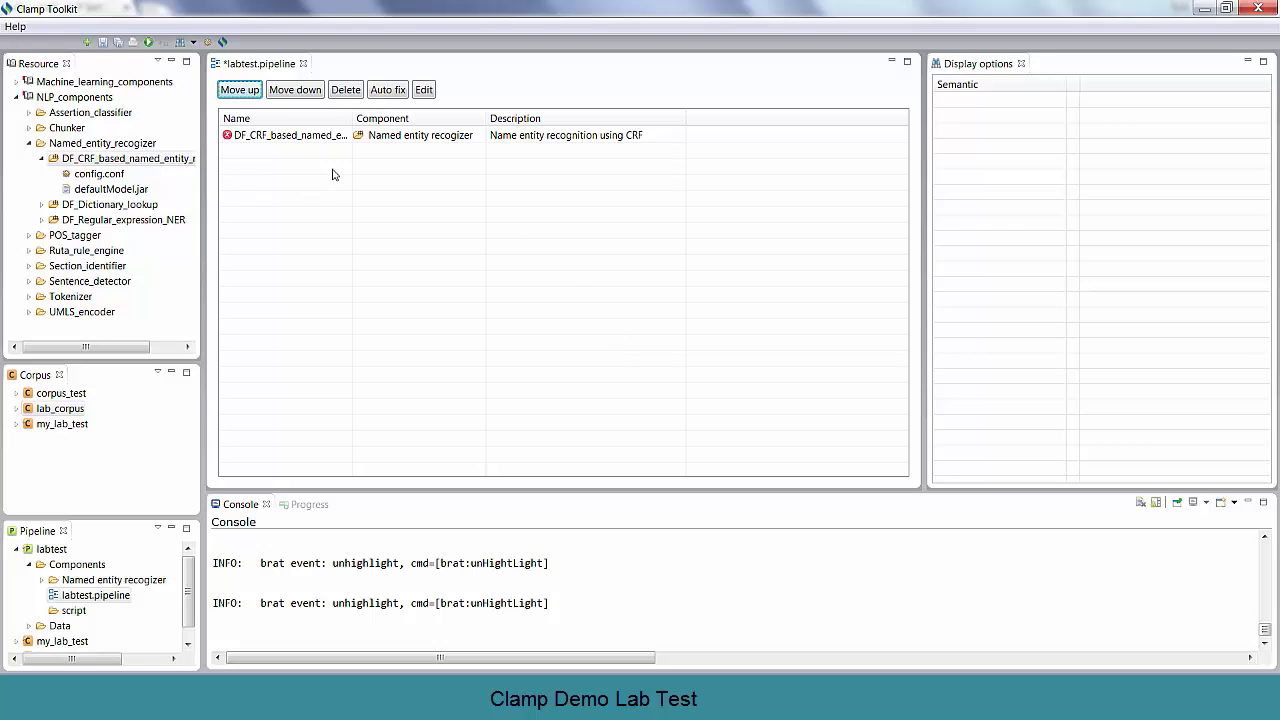
pyautogui.click(386, 89)
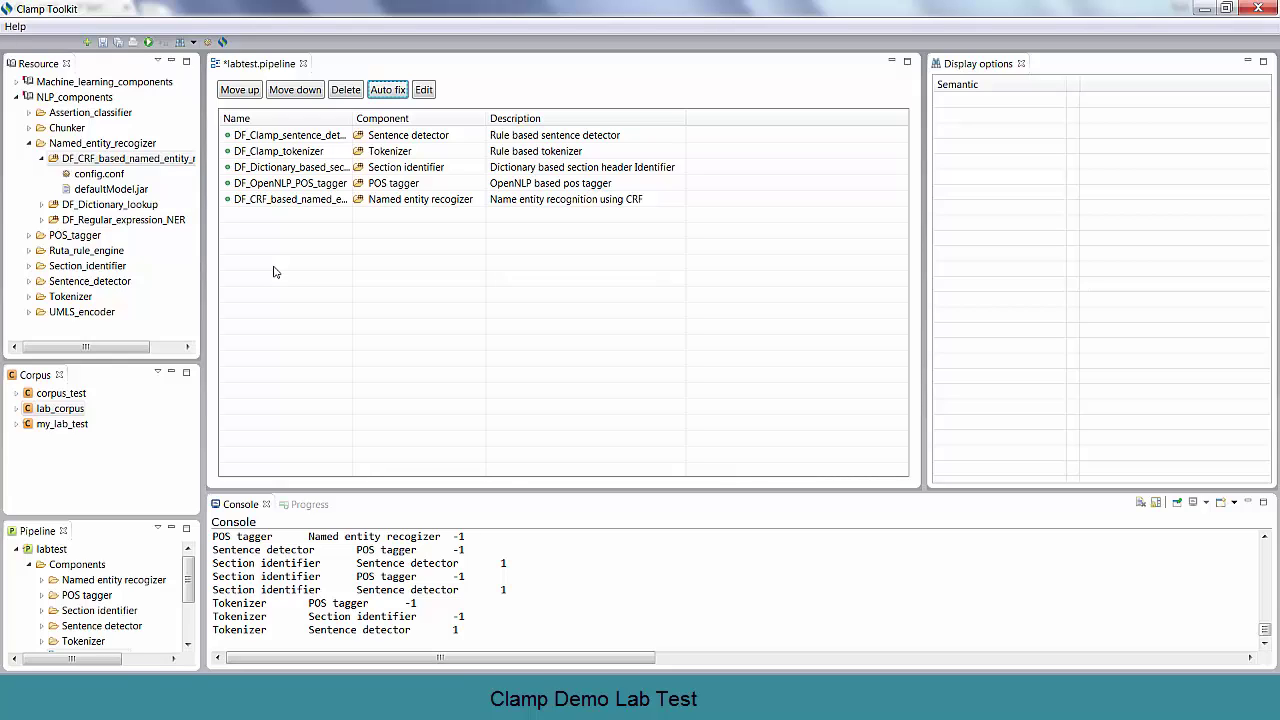
# Step: Add DF_NegEx_assertion, DF_Ruta_script_file and DF_Dictionary_based_UMLS_encoder to labtest.pipeline, then save it
pyautogui.click(29, 143)
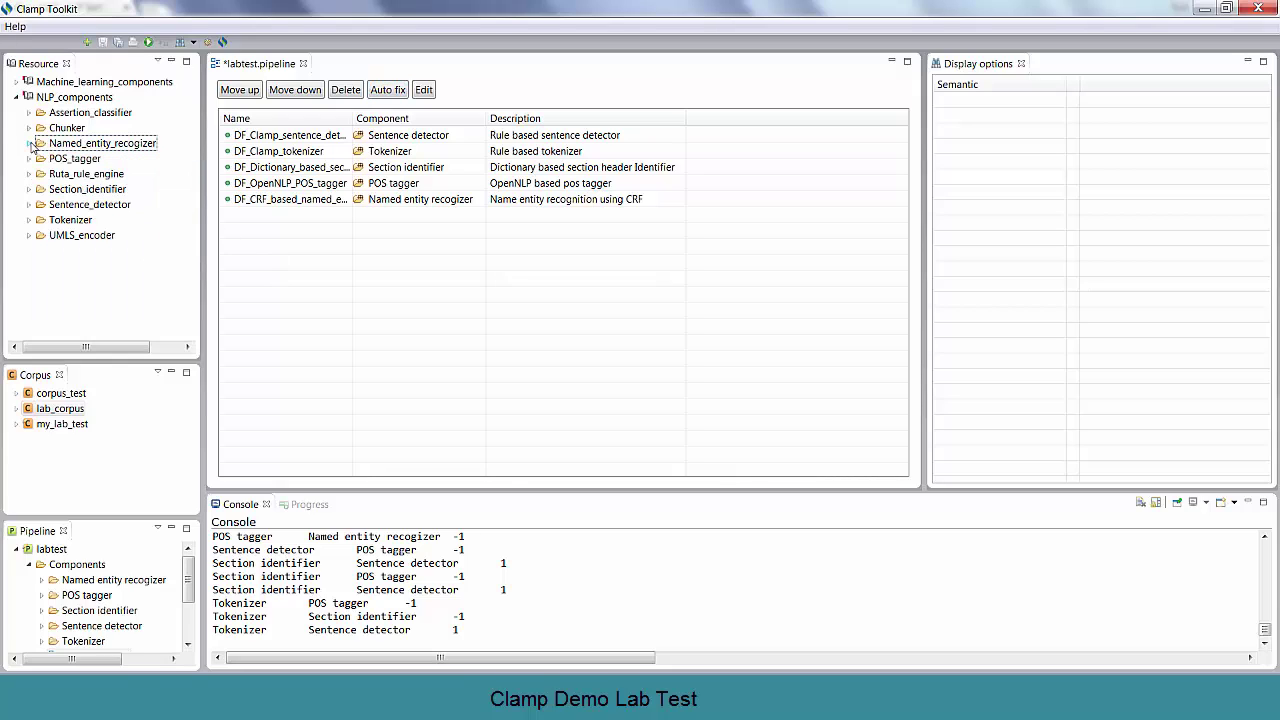
pyautogui.click(29, 112)
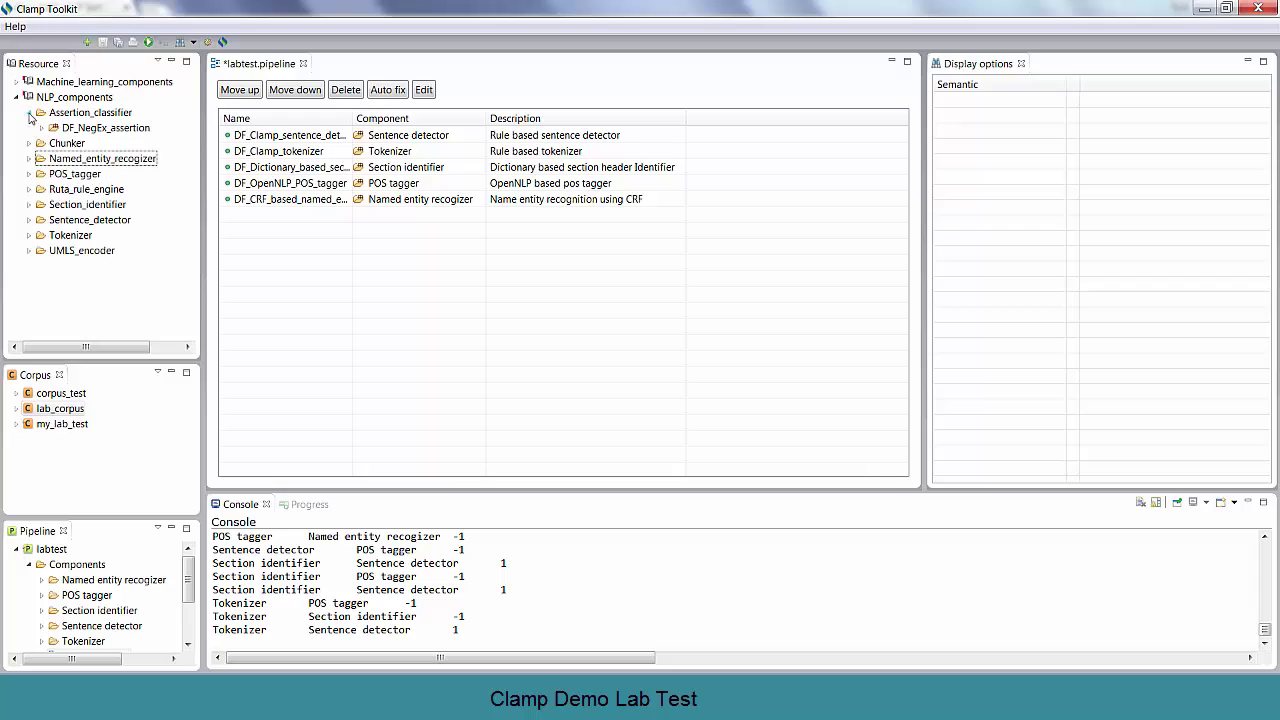
pyautogui.moveTo(80, 130); pyautogui.dragTo(274, 216)
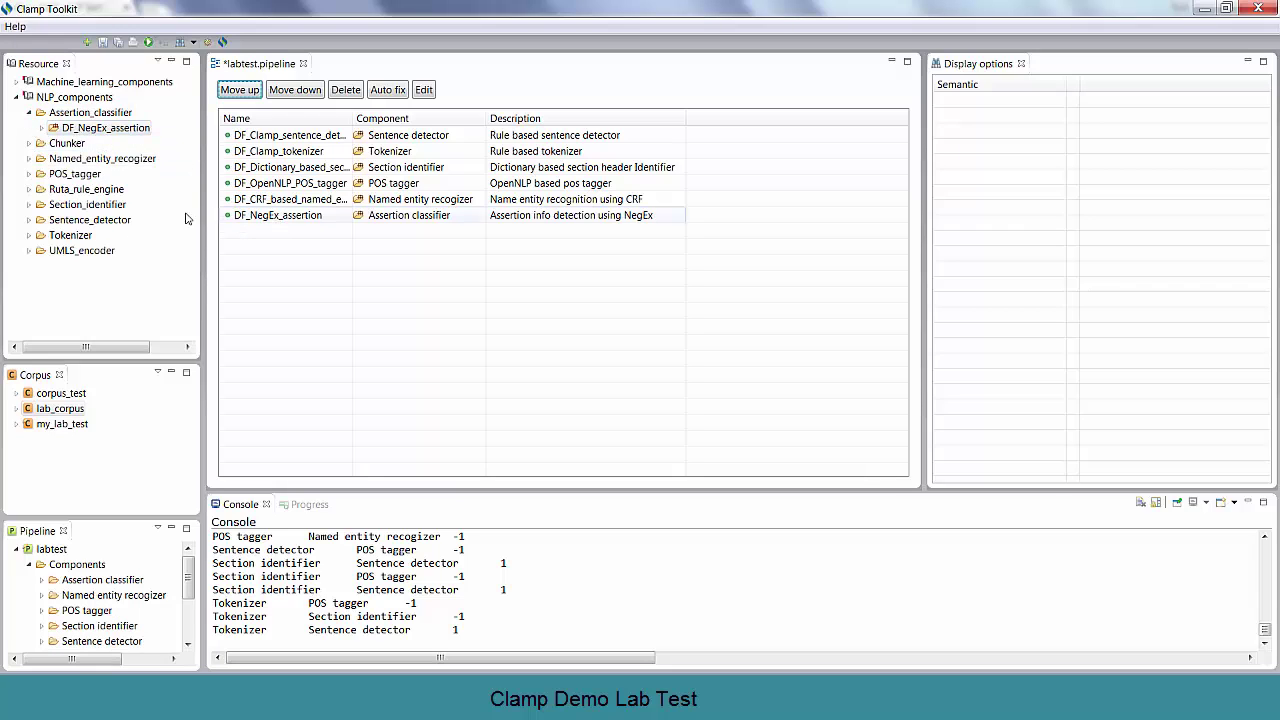
pyautogui.click(29, 251)
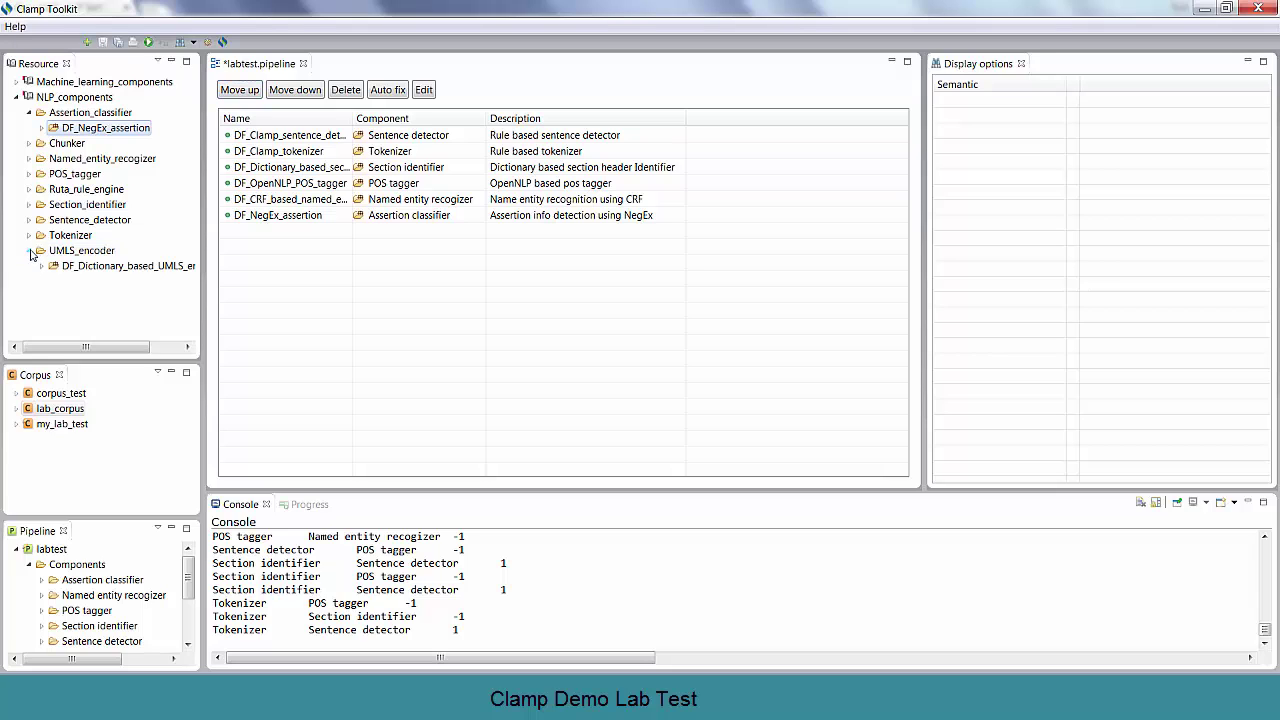
pyautogui.click(29, 189)
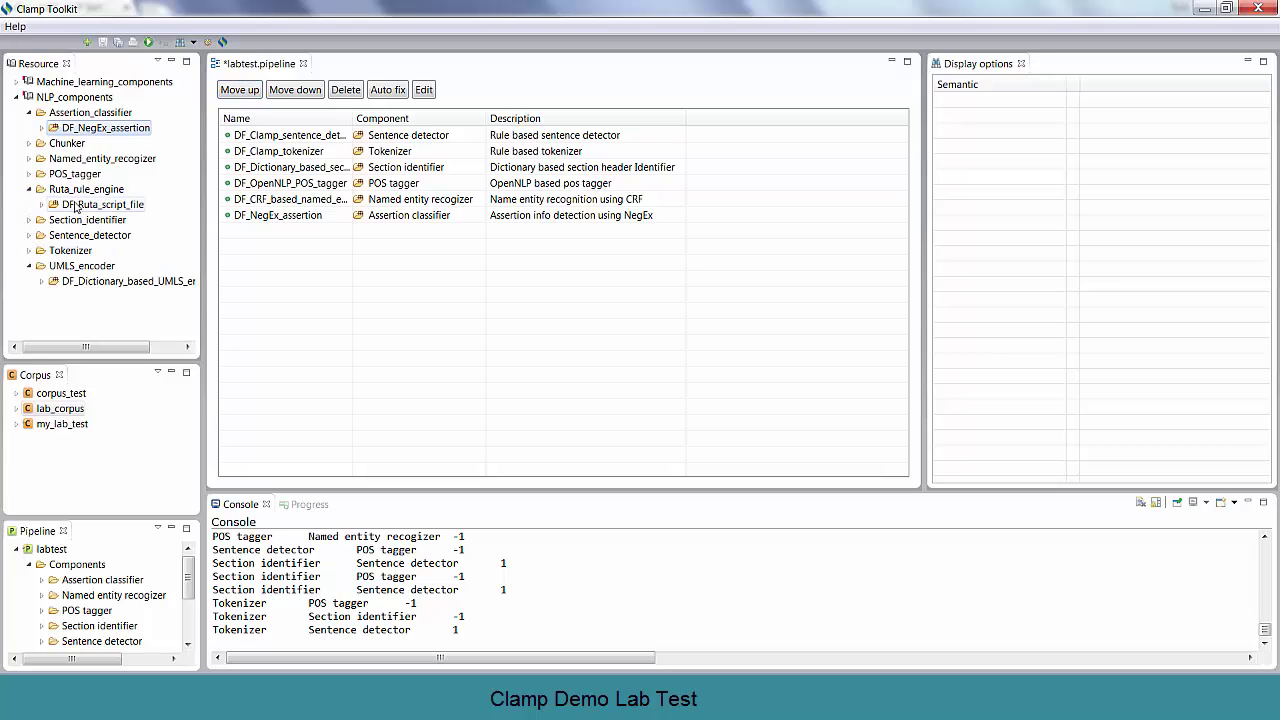
pyautogui.moveTo(100, 204); pyautogui.dragTo(269, 241)
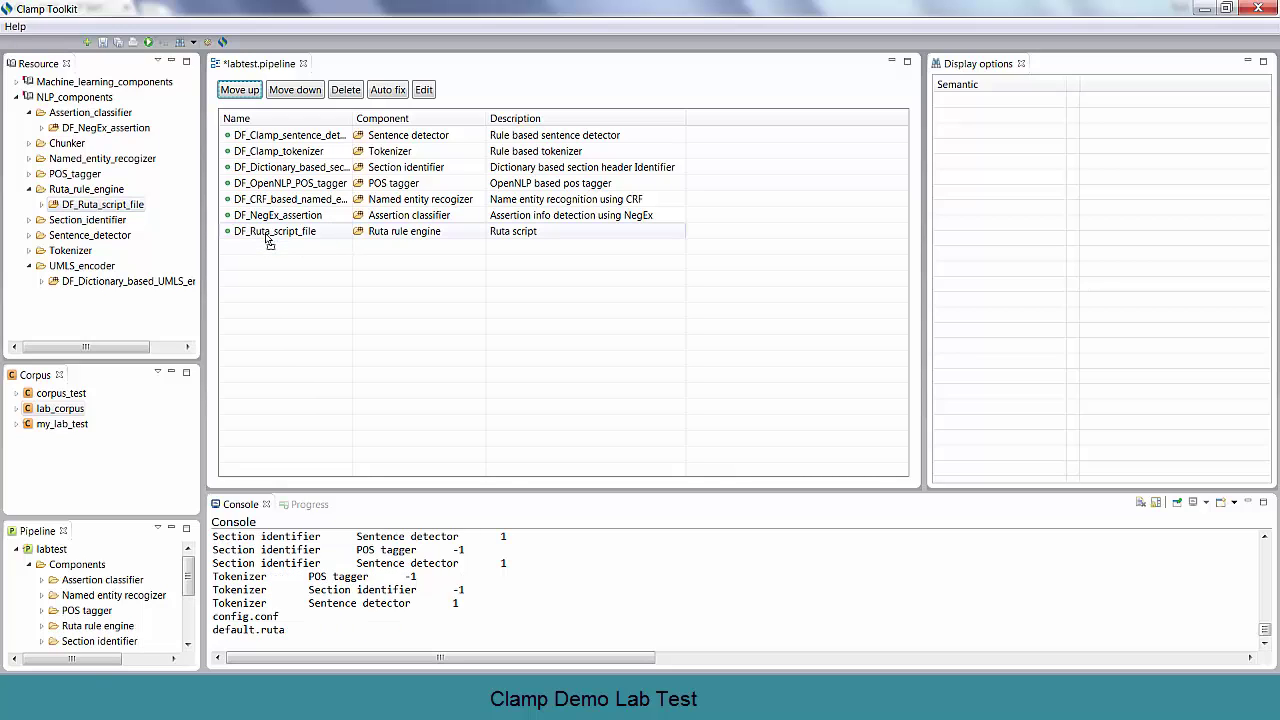
pyautogui.moveTo(107, 283); pyautogui.dragTo(286, 247)
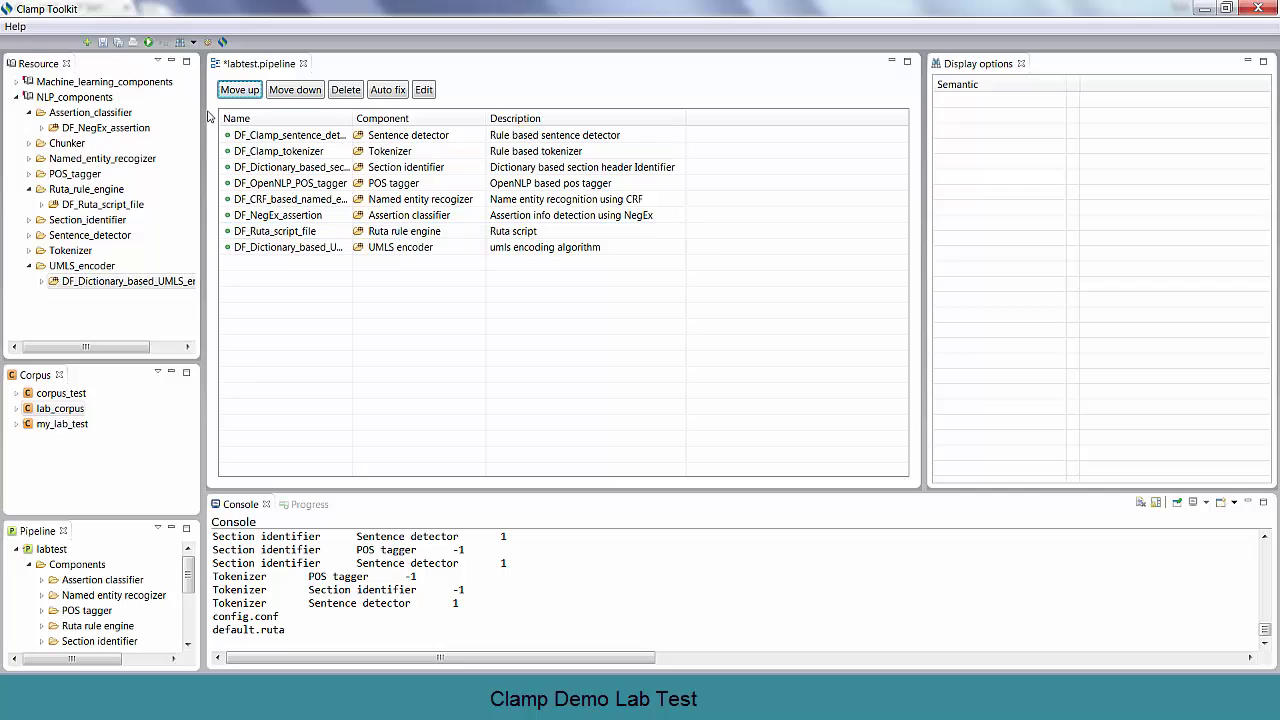
pyautogui.click(102, 44)
pyautogui.click(30, 566)
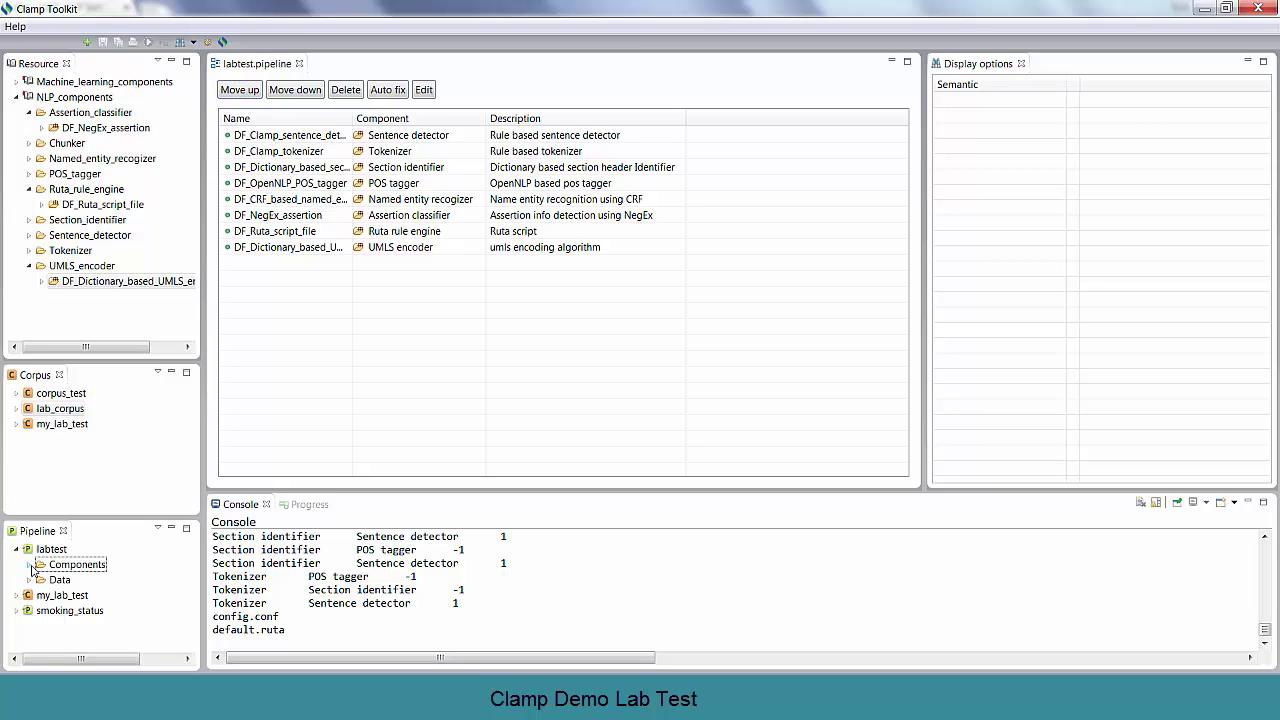
# Step: Create a new project of type Corpus Annotation named 'my_lab_corpus'
pyautogui.click(60, 408)
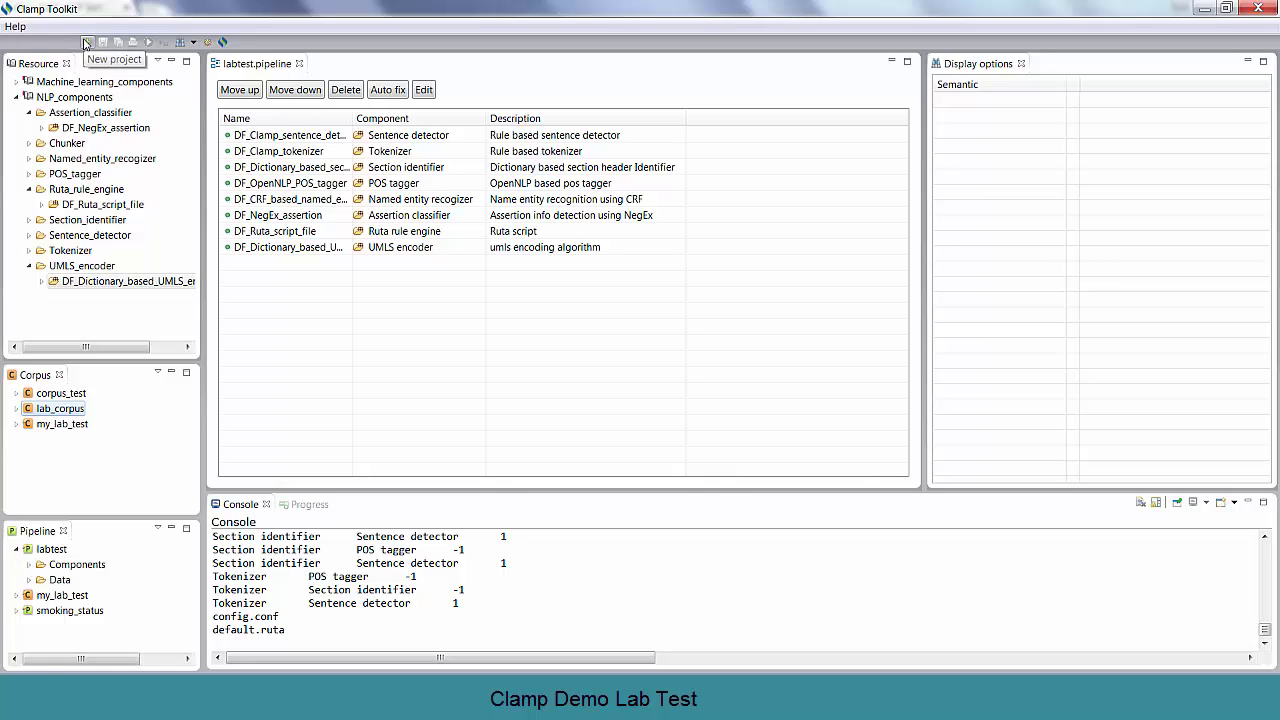
pyautogui.click(86, 43)
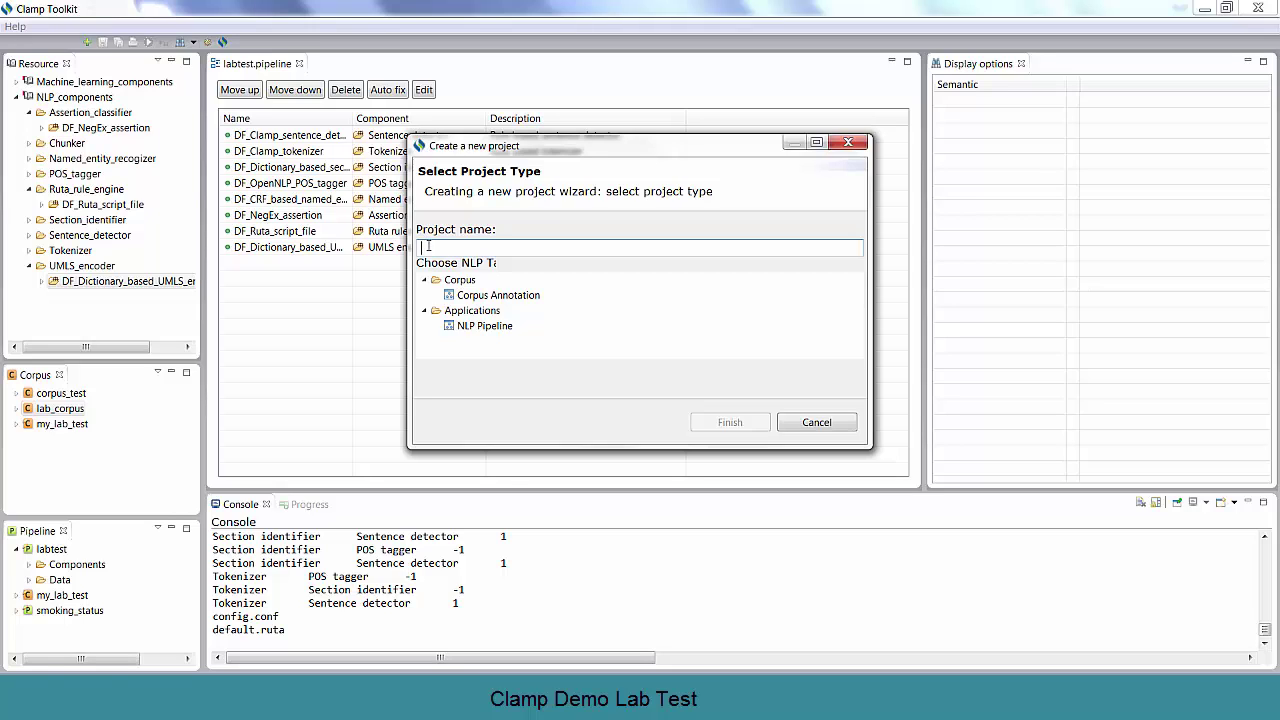
pyautogui.write('my_lab_corpus')
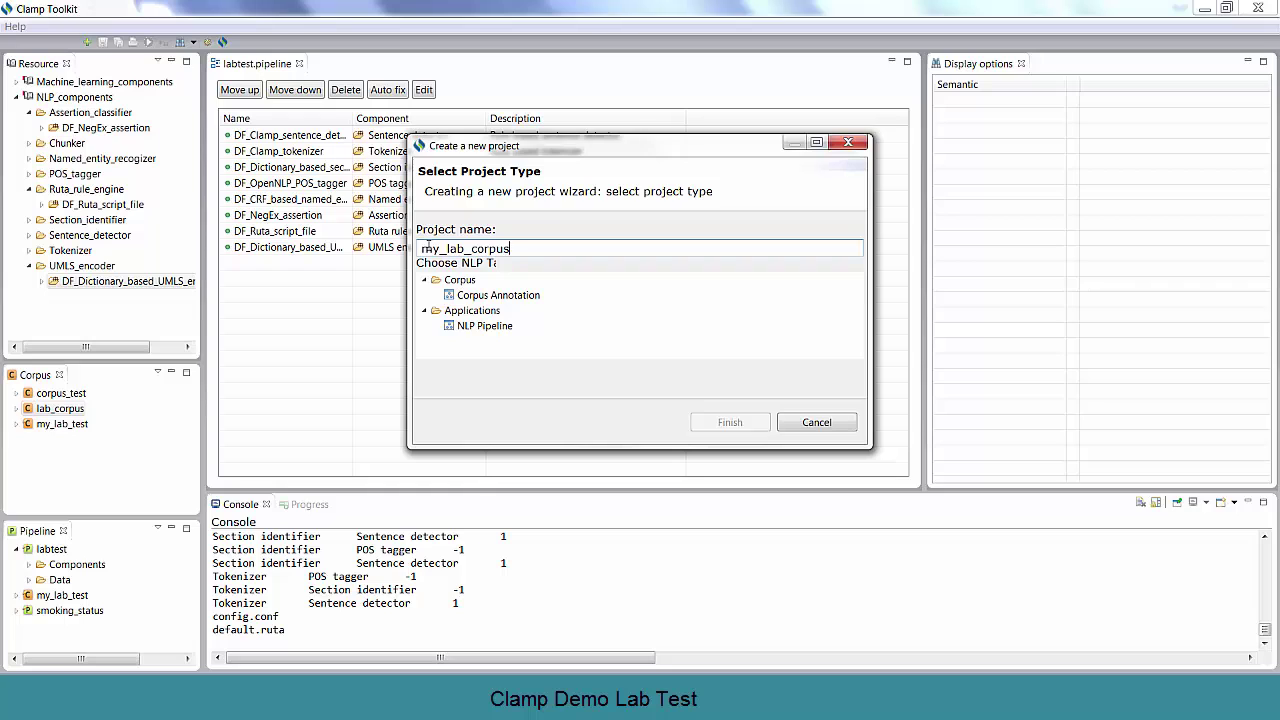
pyautogui.click(482, 296)
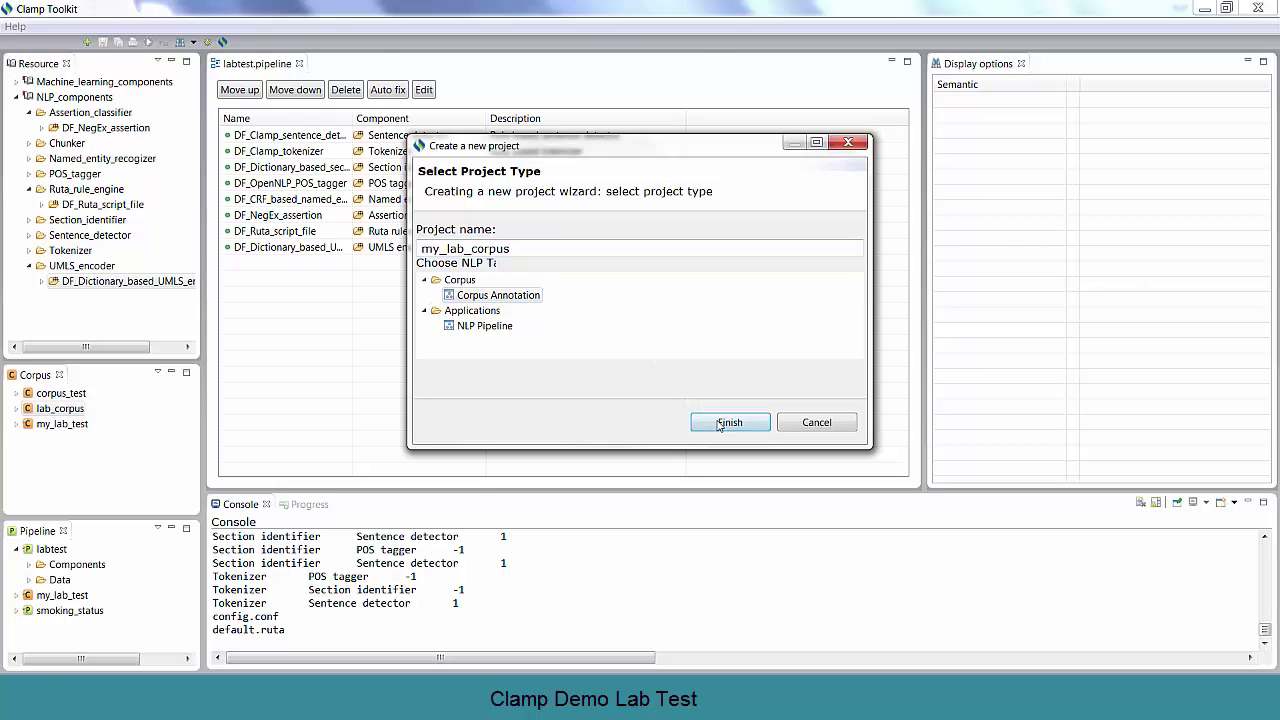
pyautogui.click(719, 424)
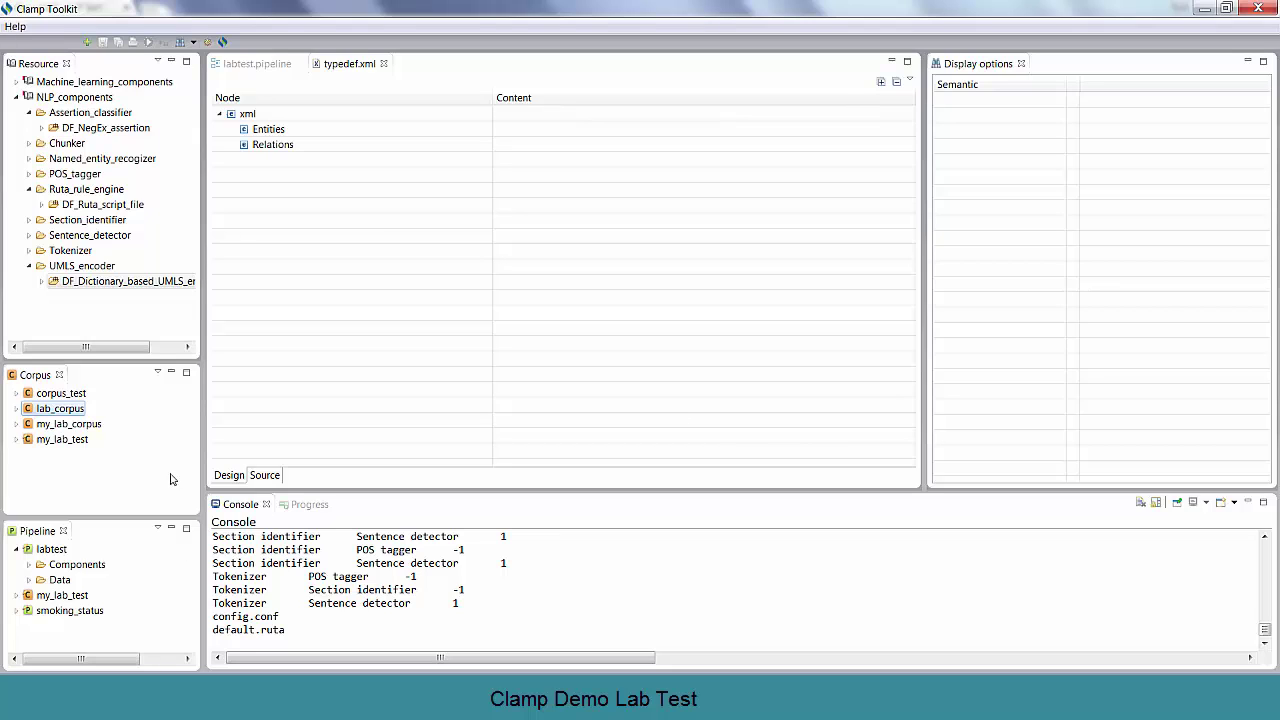
# Step: Expand my_lab_corpus and its corpus folder to show test and train, then select typedef.xml
pyautogui.click(15, 424)
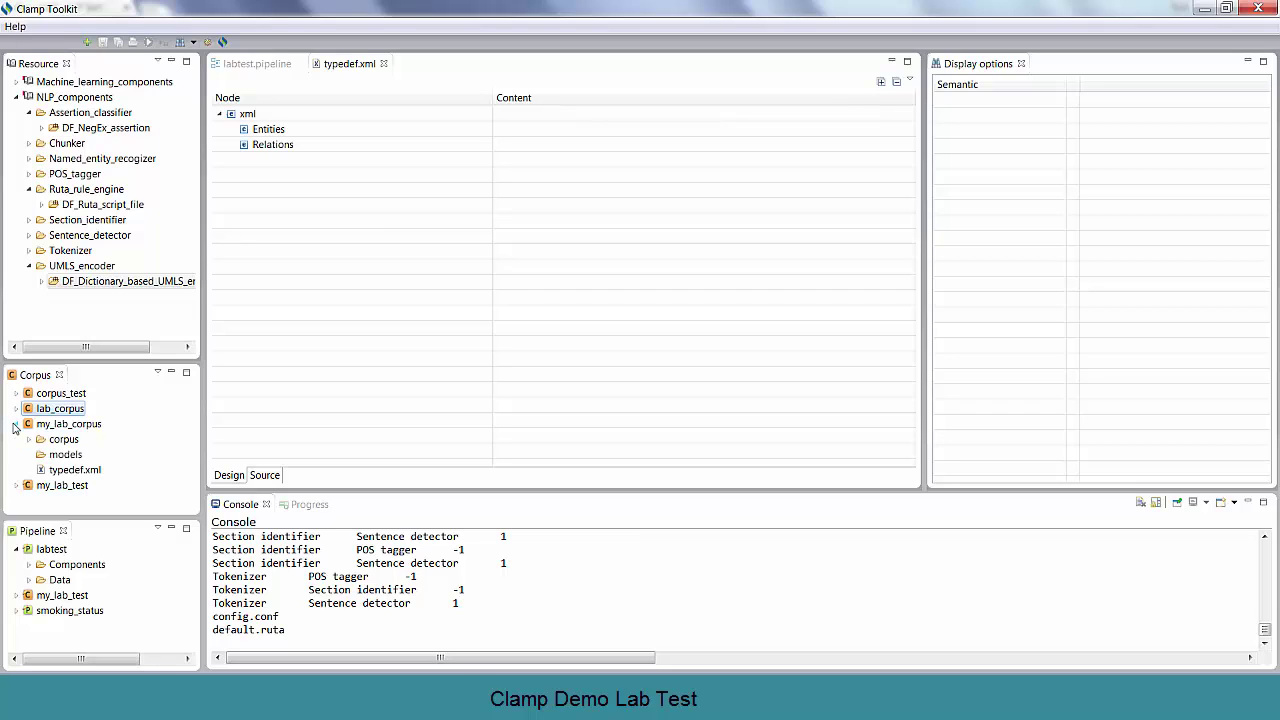
pyautogui.click(68, 440)
pyautogui.click(29, 440)
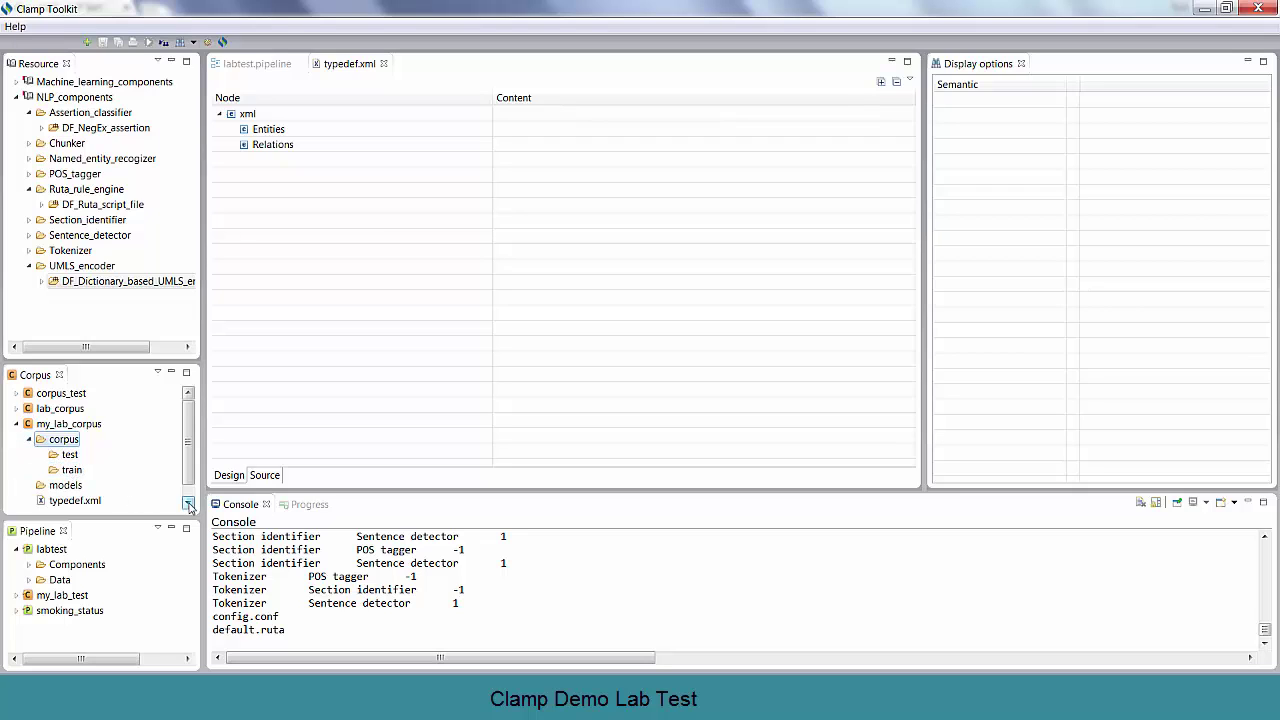
pyautogui.click(187, 502)
pyautogui.click(95, 487)
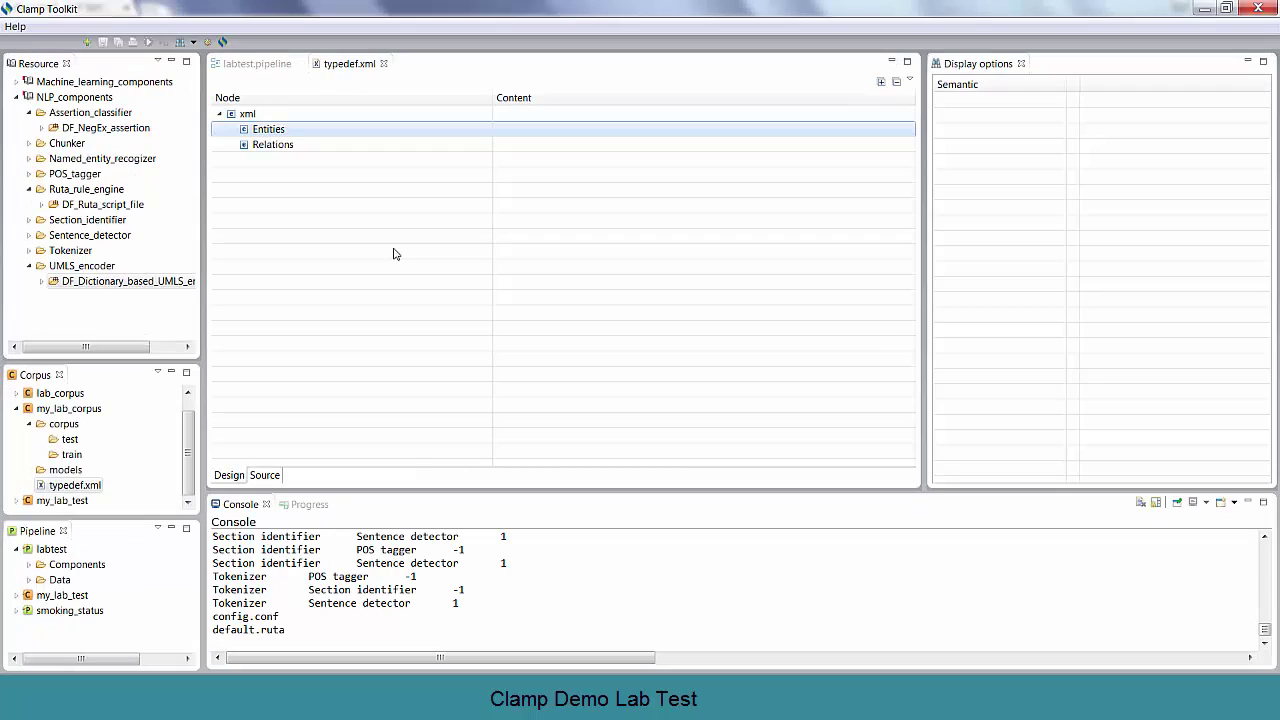
# Step: Add a child element named 'test' under Entities in typedef.xml and save the file
pyautogui.rightClick(279, 135)
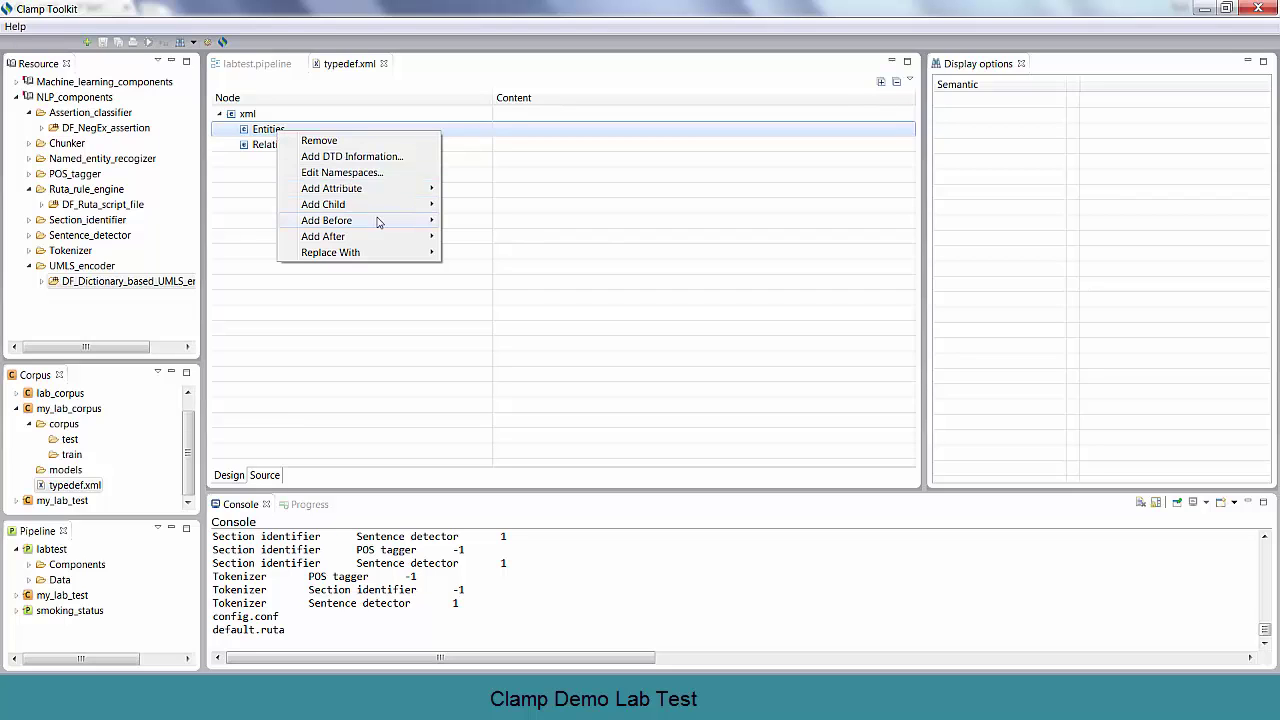
pyautogui.moveTo(374, 206)
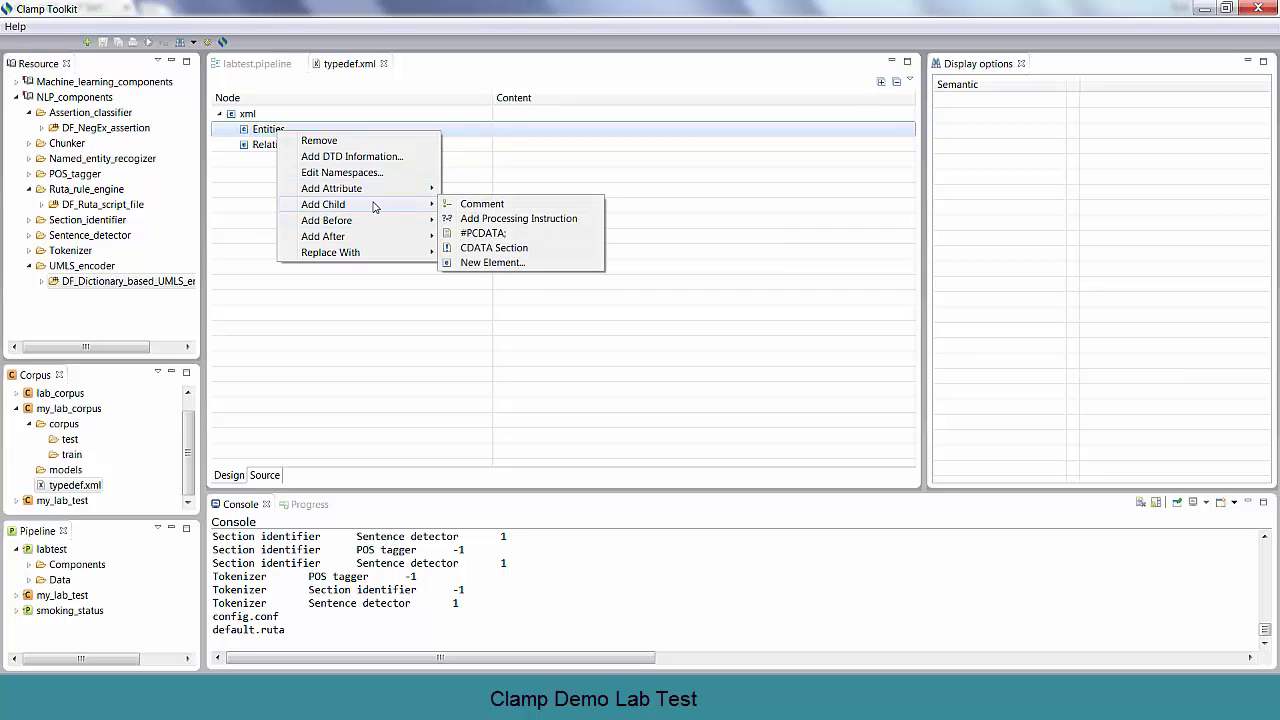
pyautogui.click(520, 263)
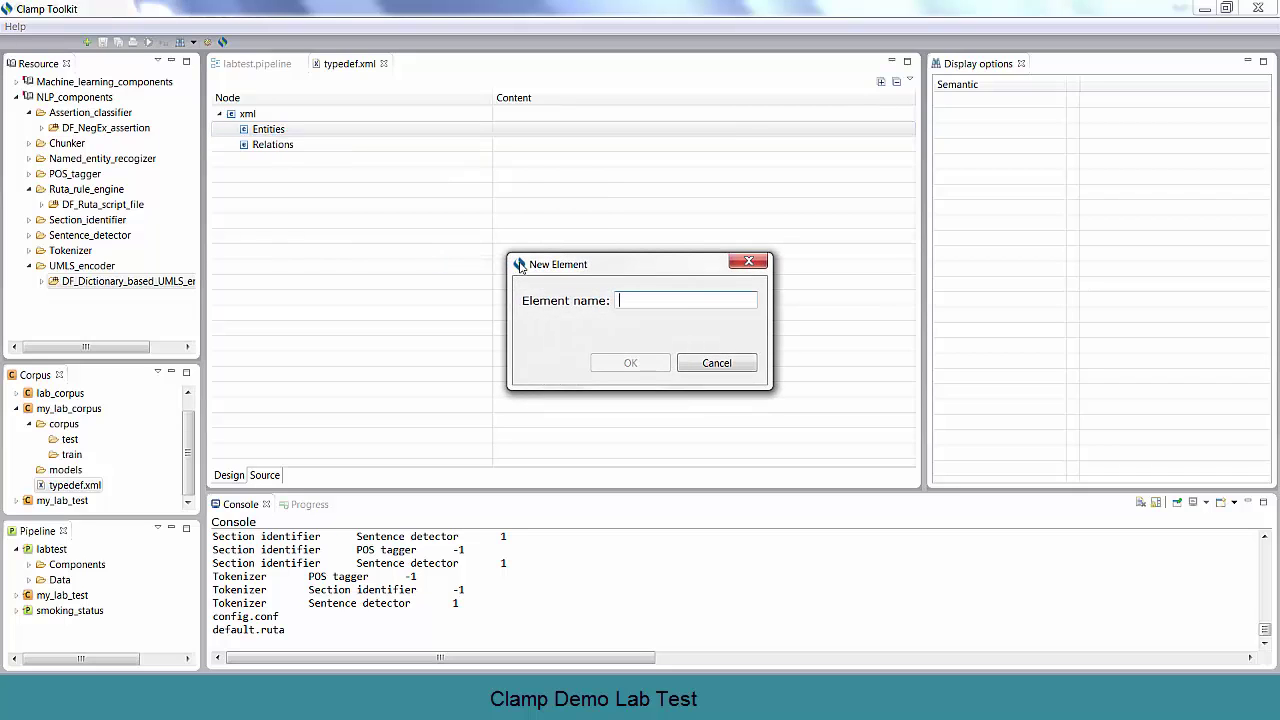
pyautogui.click(520, 263)
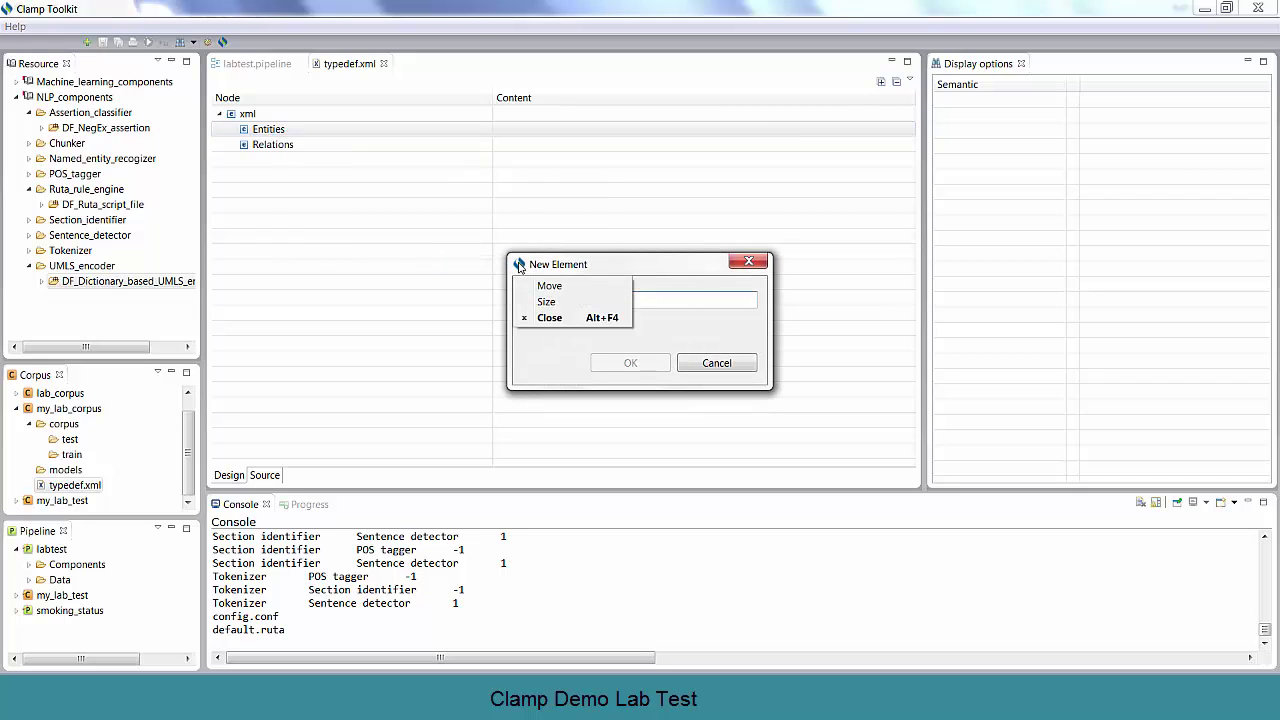
pyautogui.click(543, 277)
pyautogui.click(661, 297)
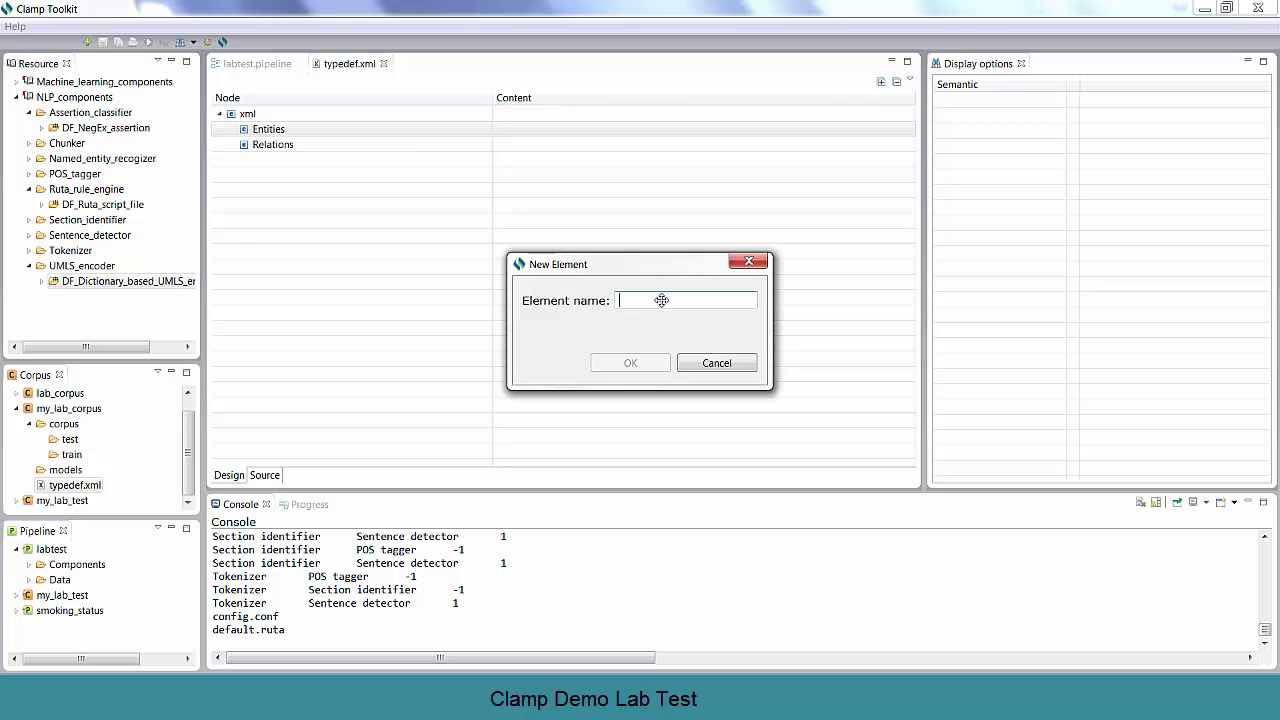
pyautogui.write('test')
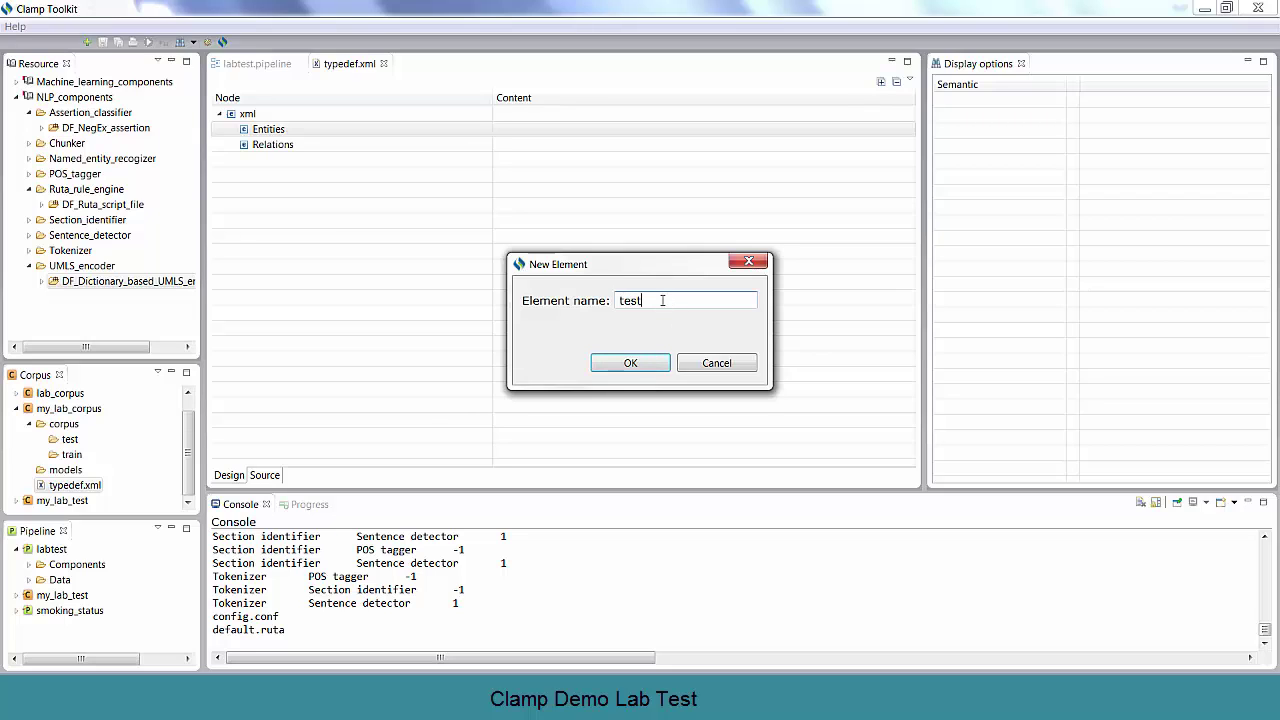
pyautogui.click(655, 366)
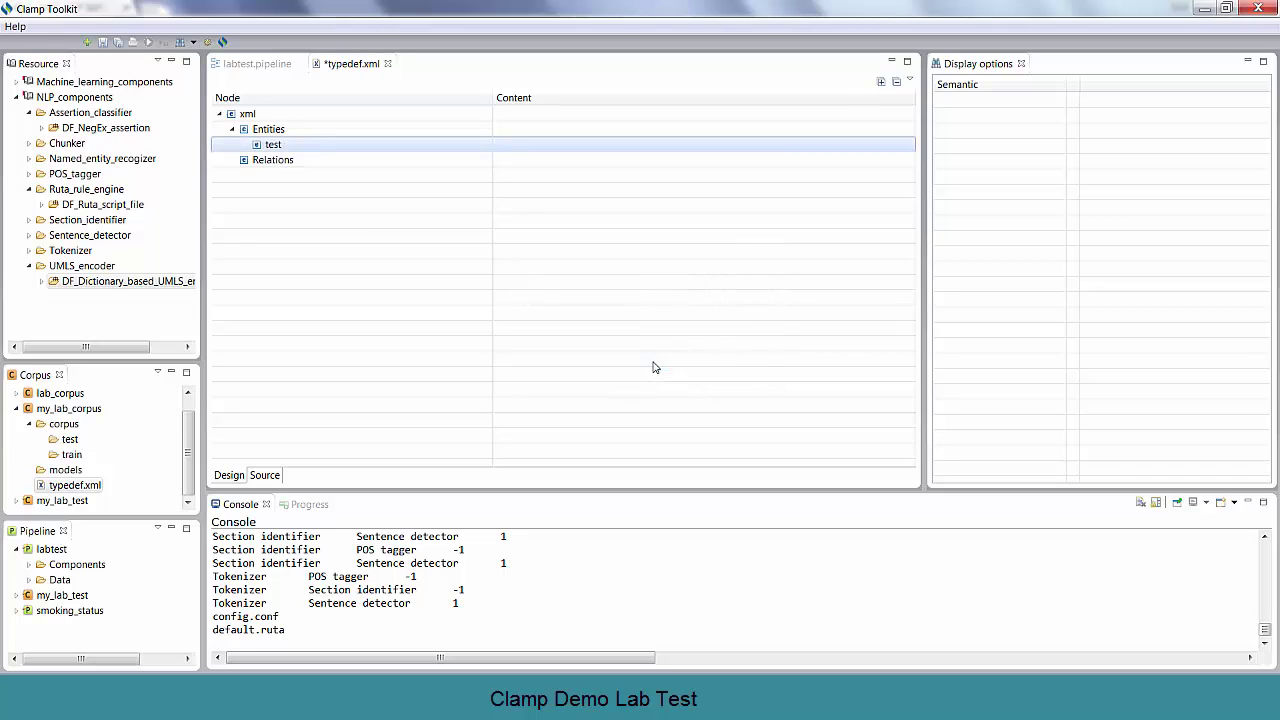
pyautogui.hotkey('ctrl', 's')
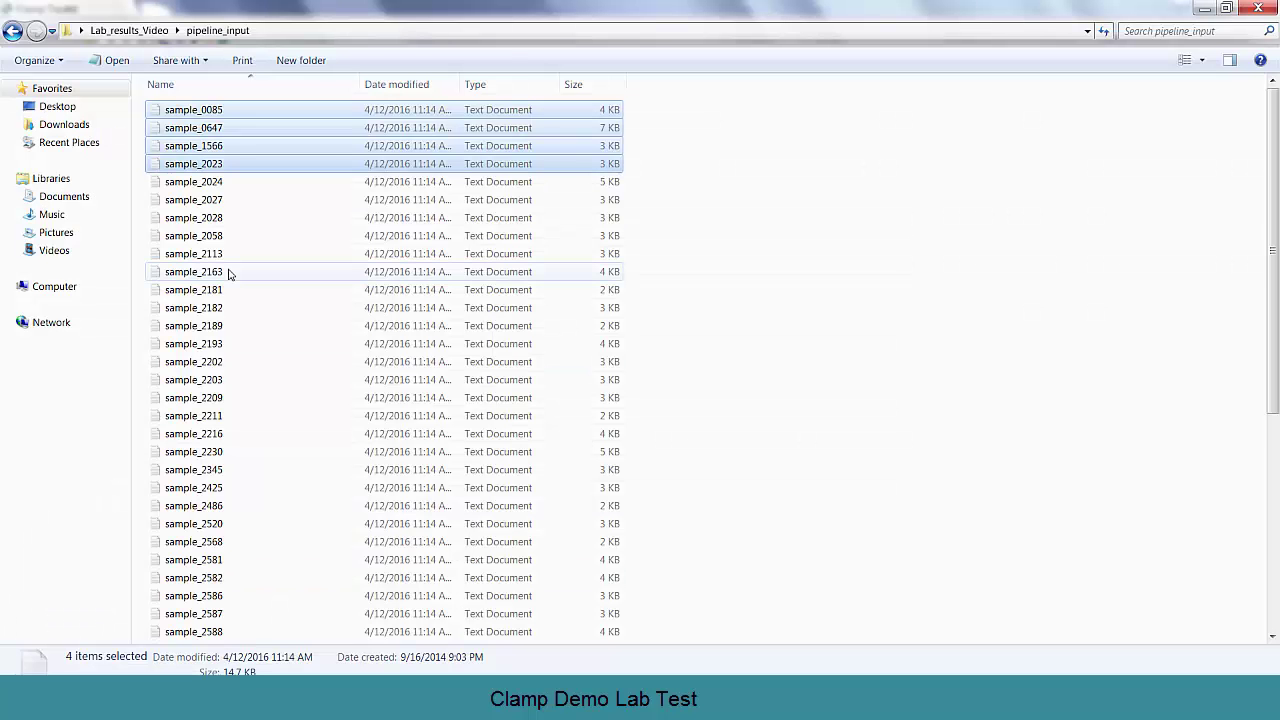
# Step: Copy the four selected notes: sample_0085, sample_0647, sample_1566 and sample_2023
pyautogui.rightClick(232, 147)
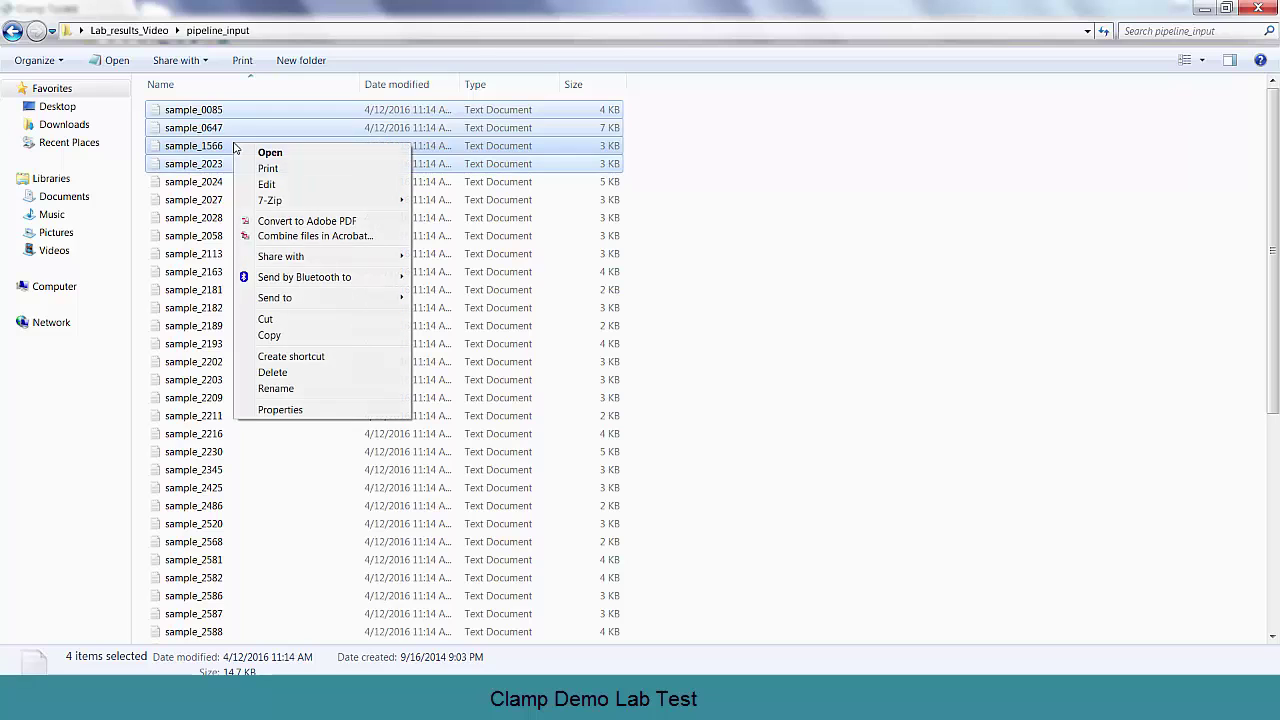
pyautogui.click(269, 335)
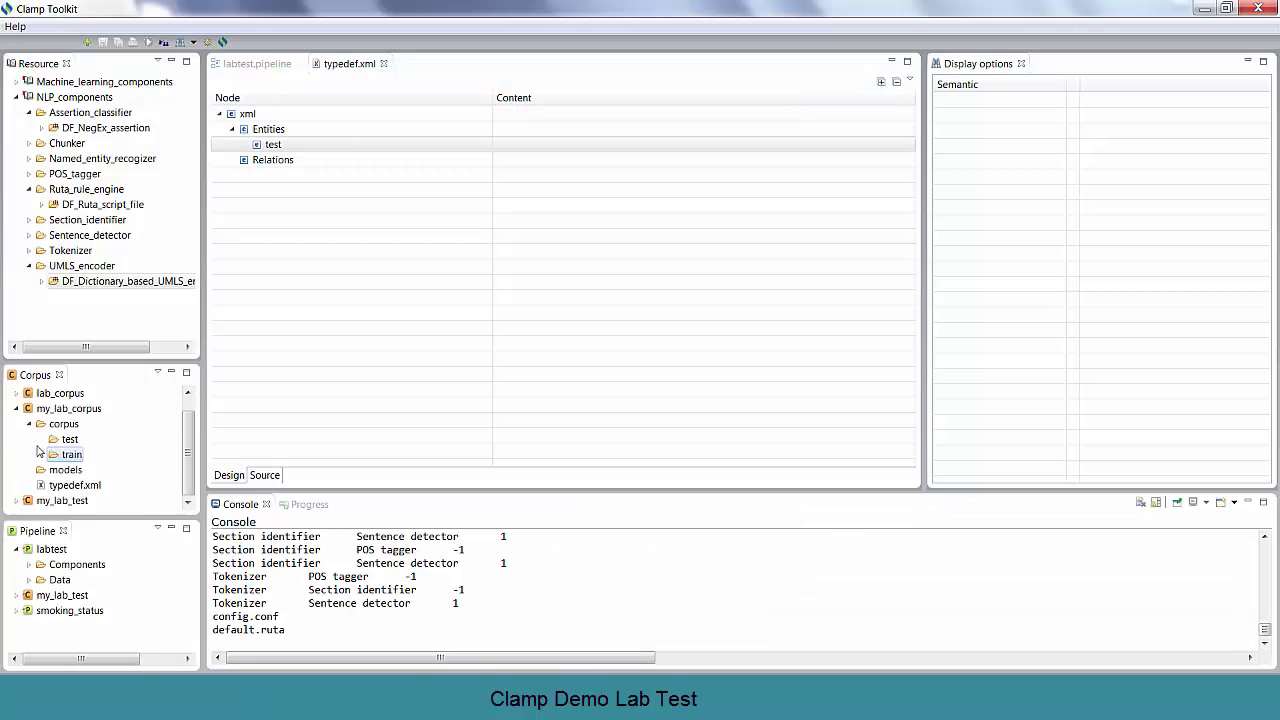
# Step: Paste the four copied notes into my_lab_corpus's train folder and expand it
pyautogui.rightClick(58, 459)
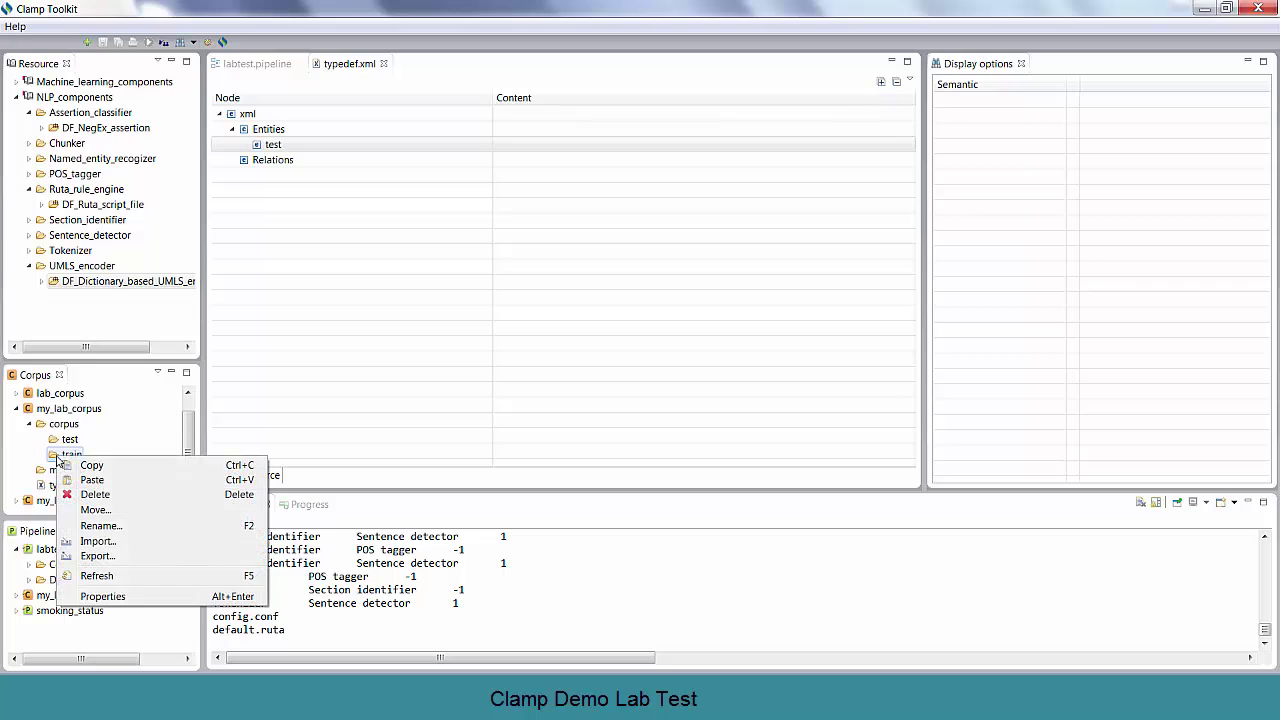
pyautogui.click(75, 485)
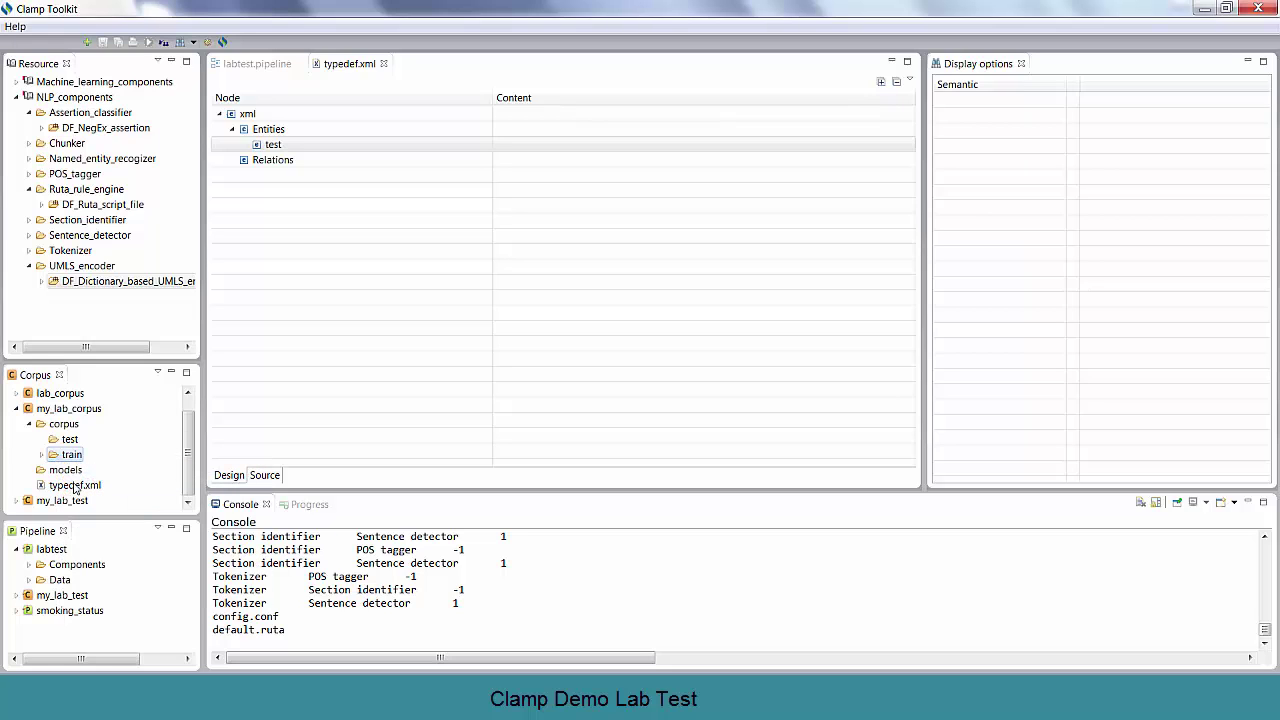
pyautogui.click(41, 455)
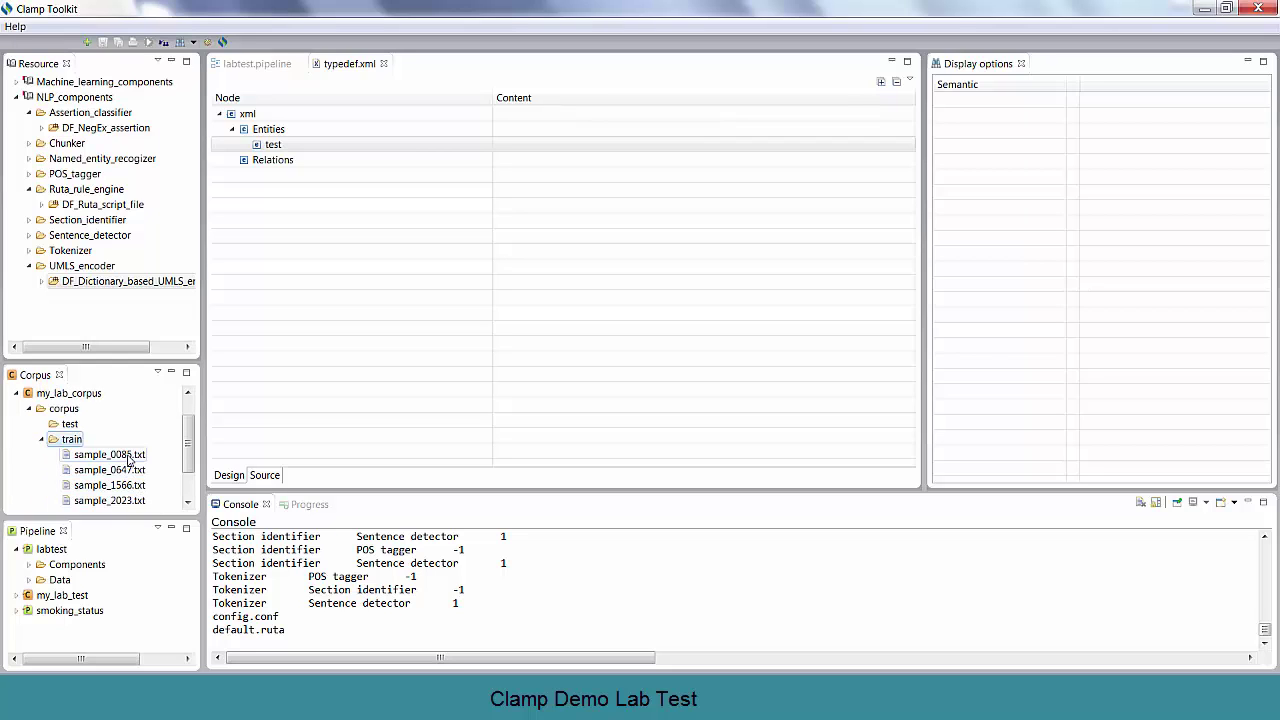
# Step: In sample_0085.txt, annotate the word 'patient' as a test entity
pyautogui.doubleClick(128, 456)
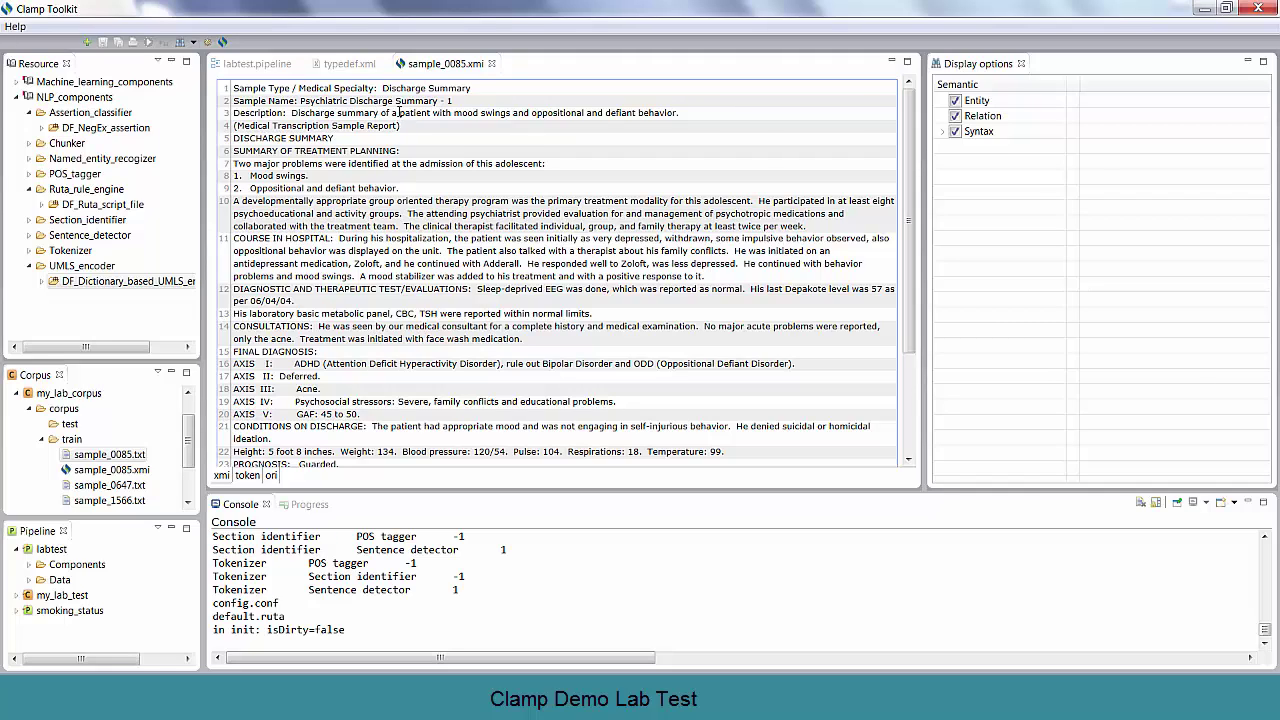
pyautogui.moveTo(399, 112); pyautogui.dragTo(430, 112)
pyautogui.rightClick(430, 112)
pyautogui.click(446, 120)
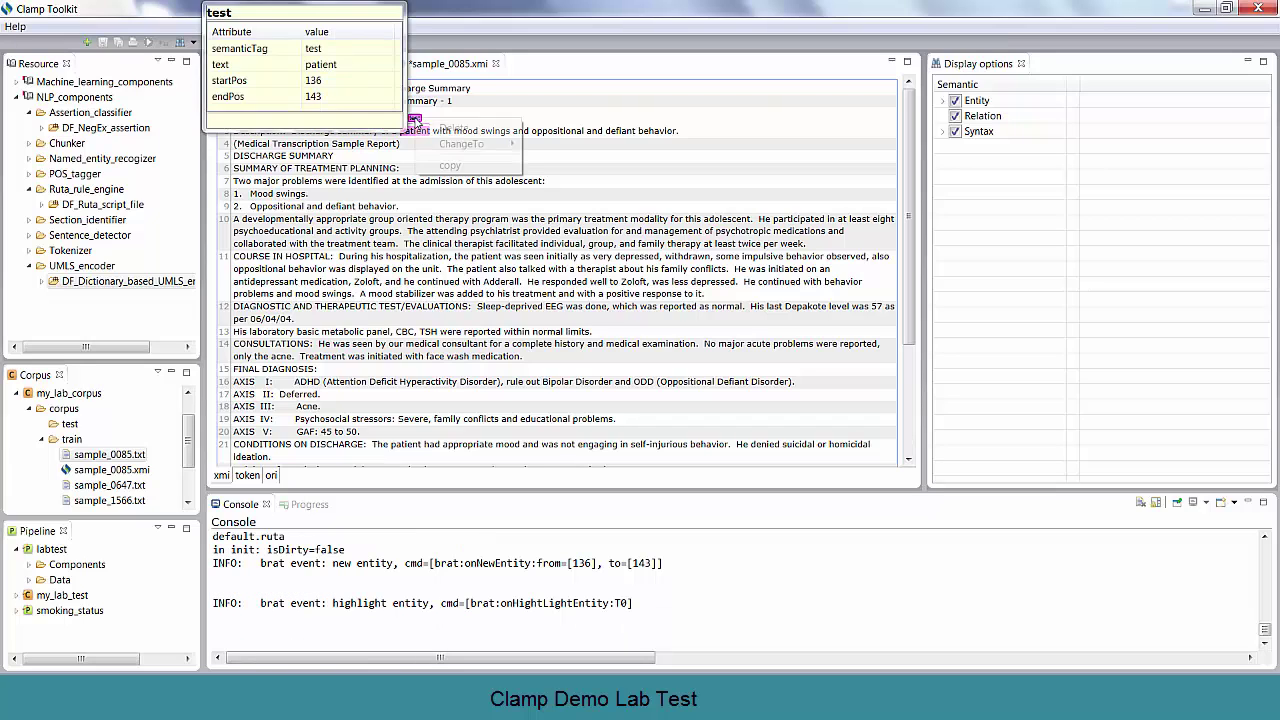
pyautogui.rightClick(414, 119)
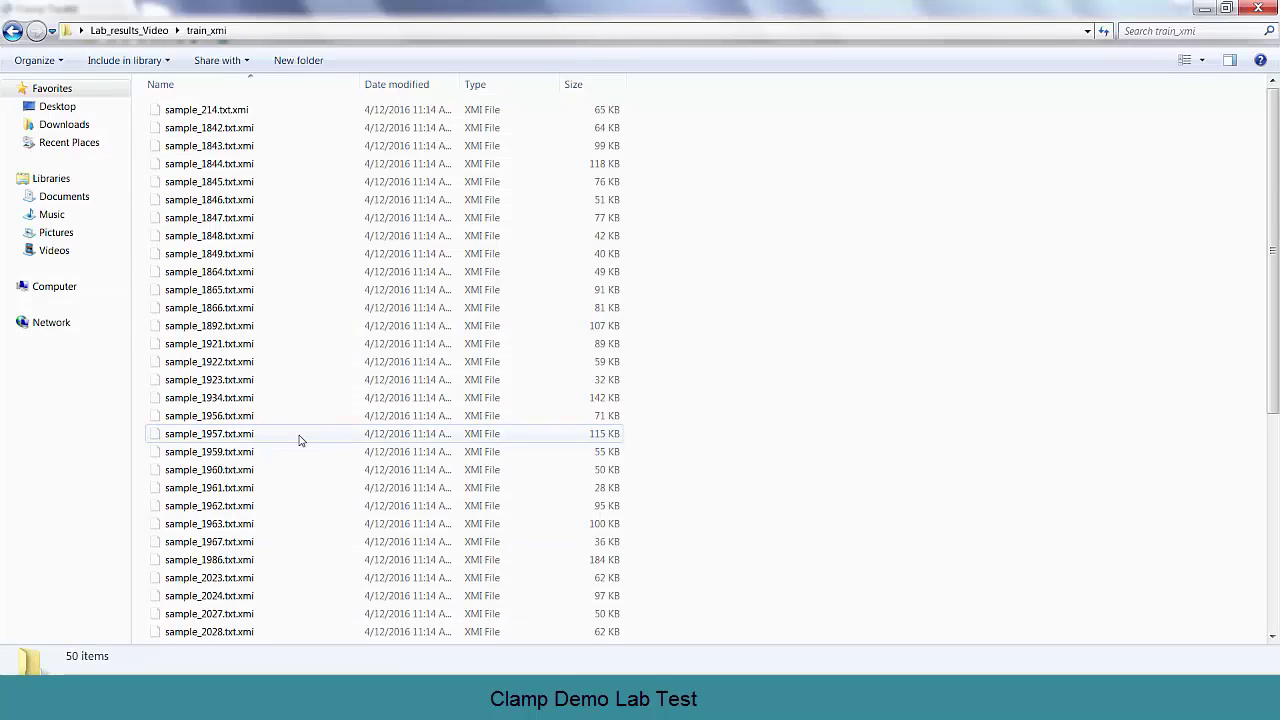
# Step: Move all 50 annotated files from train_xmi into the train folder
pyautogui.hotkey('ctrl', 'a')
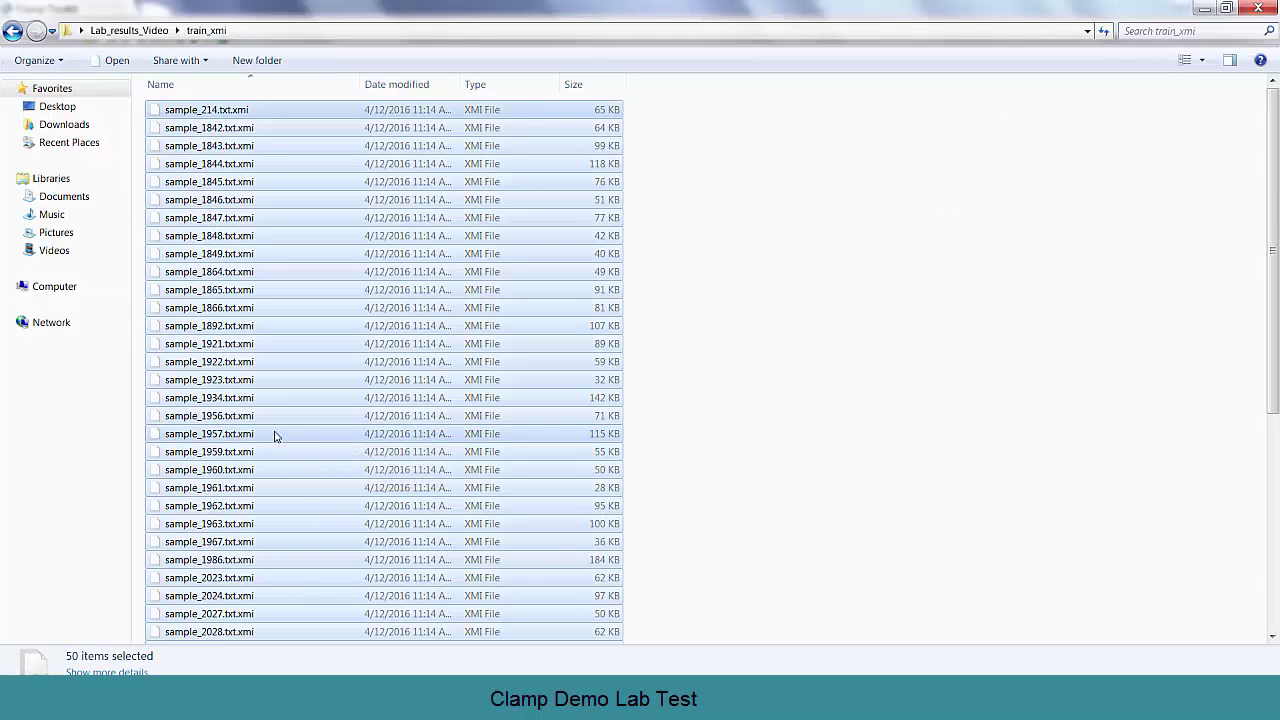
pyautogui.moveTo(276, 436); pyautogui.dragTo(300, 700)
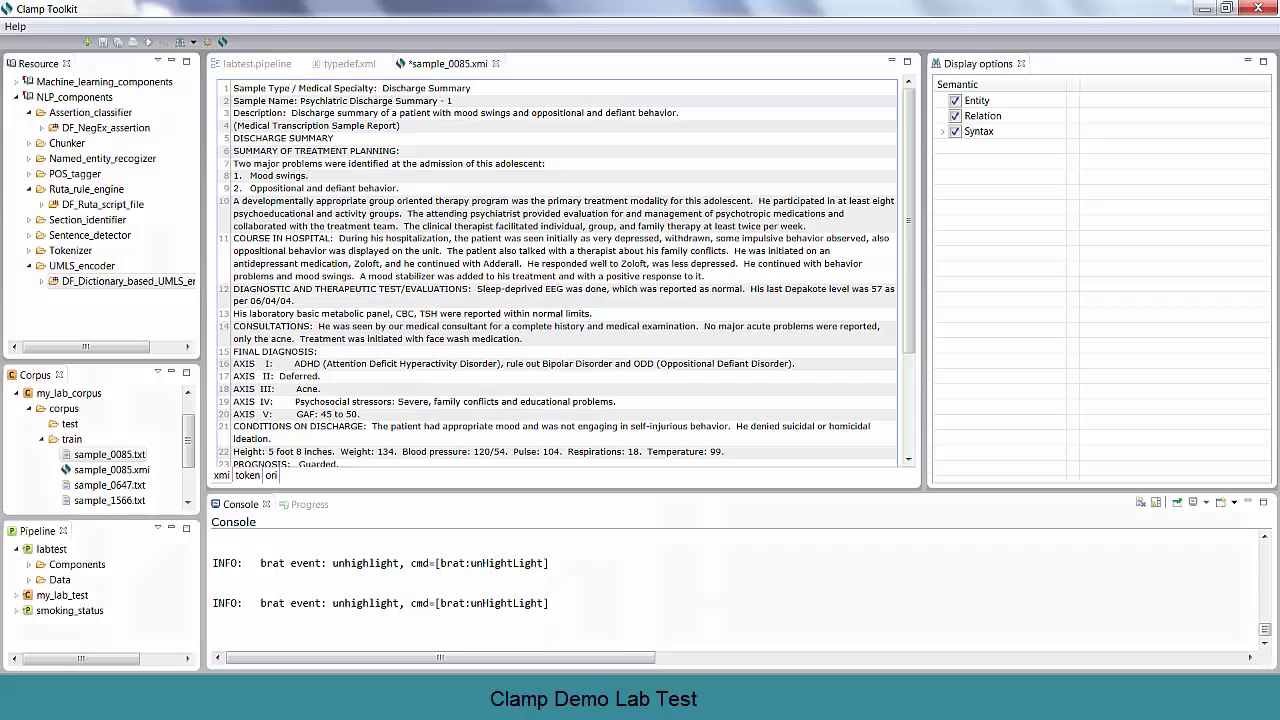
pyautogui.moveTo(240, 540); pyautogui.dragTo(76, 442)
# Step: Paste the annotated files, including sample_0085.xmi, into my_lab_corpus's train folder, then collapse it
pyautogui.rightClick(76, 442)
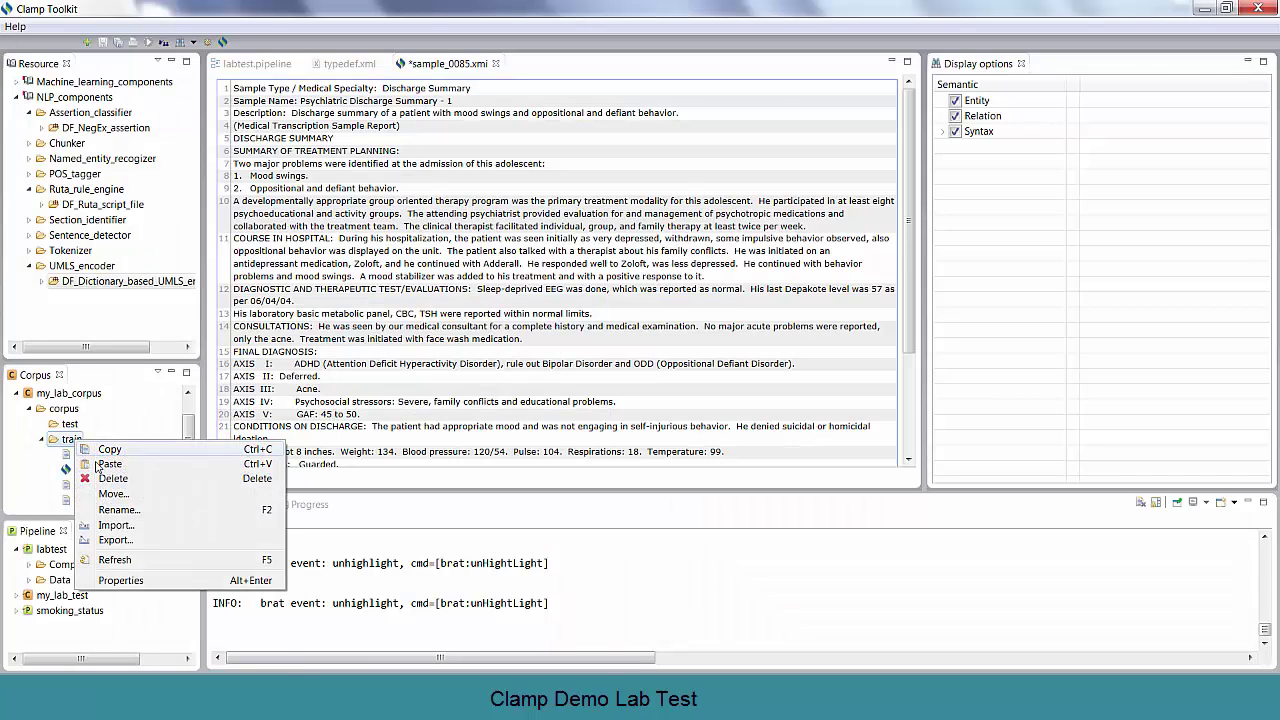
pyautogui.click(100, 470)
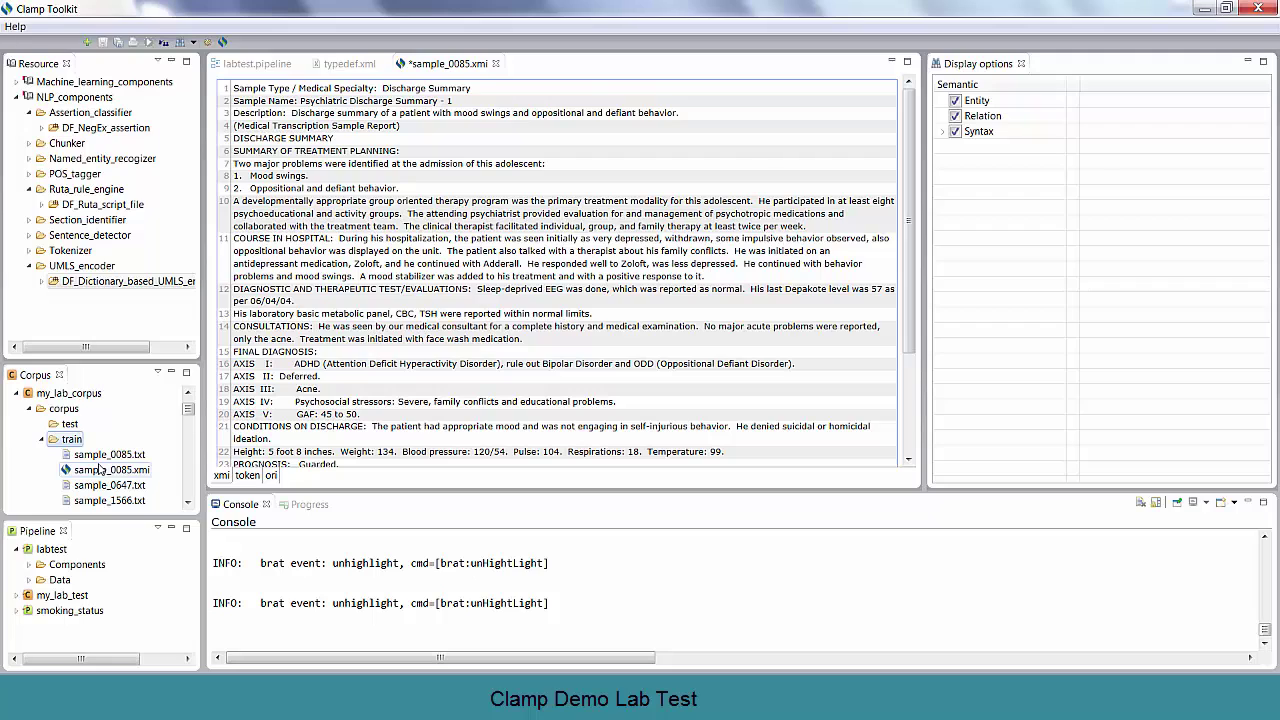
pyautogui.click(42, 441)
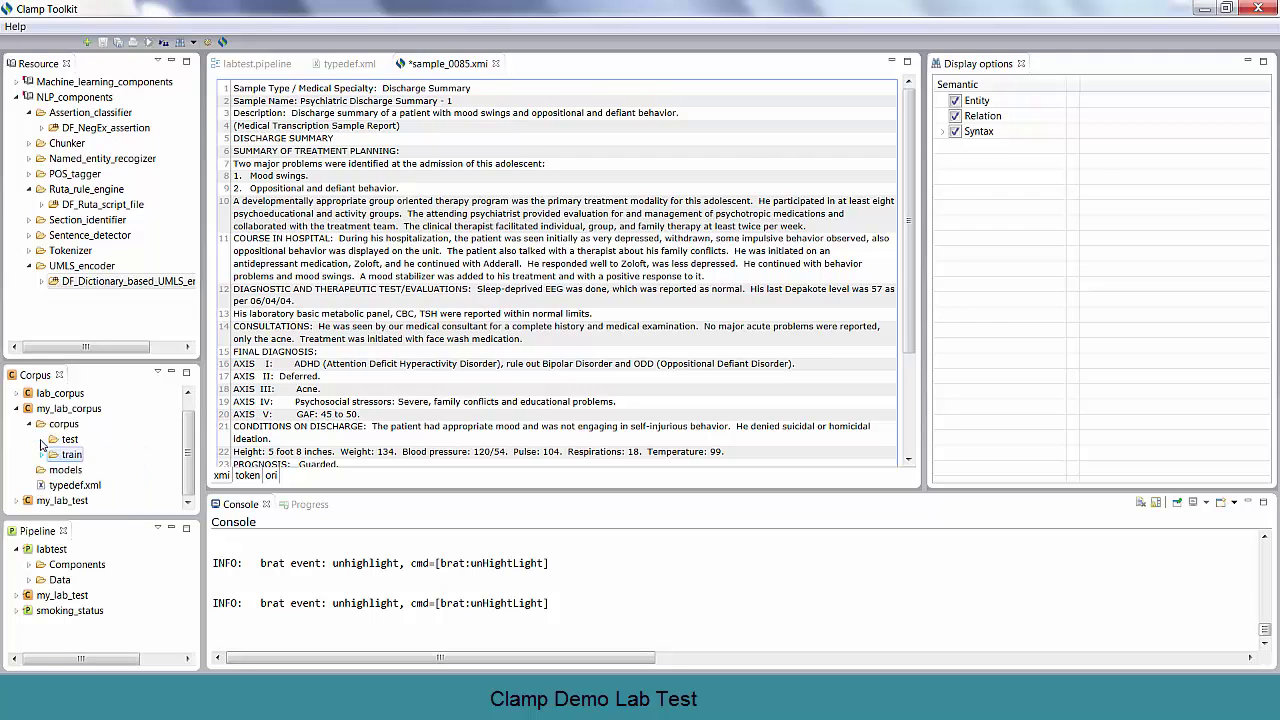
pyautogui.click(186, 503)
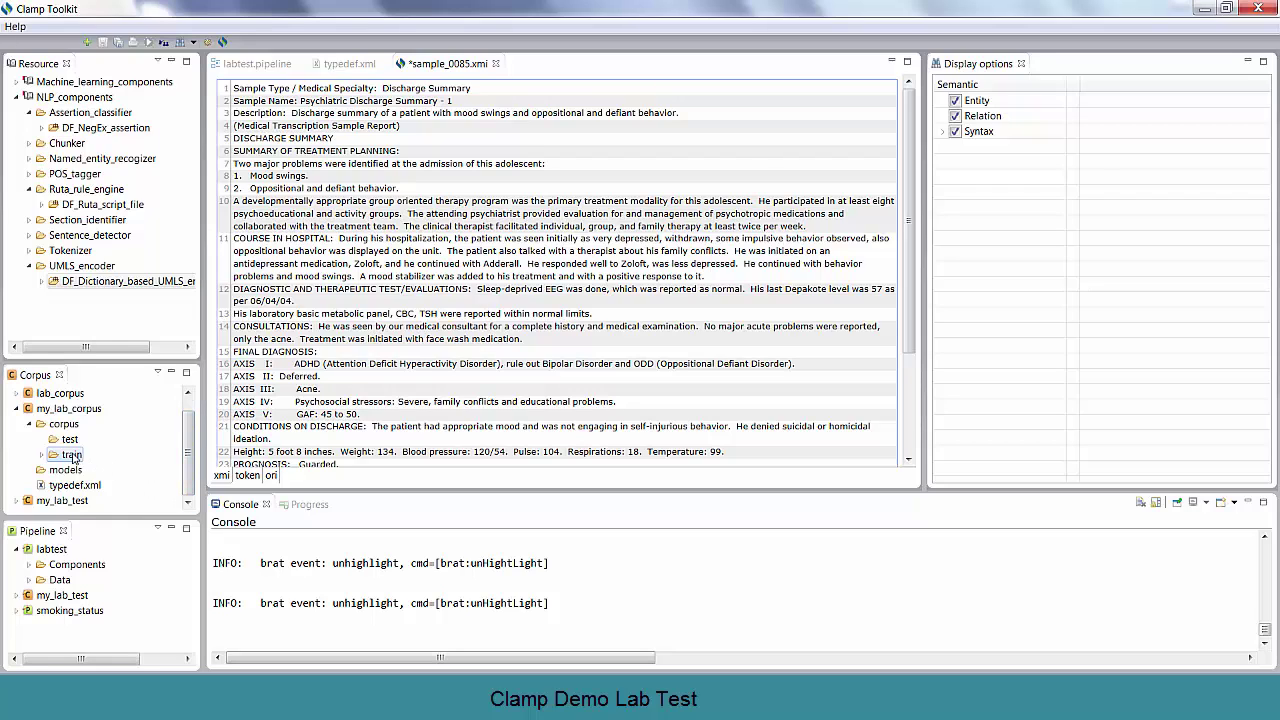
# Step: Start a new NER model keeping only the Word_embedding and Word_shape features
pyautogui.click(164, 46)
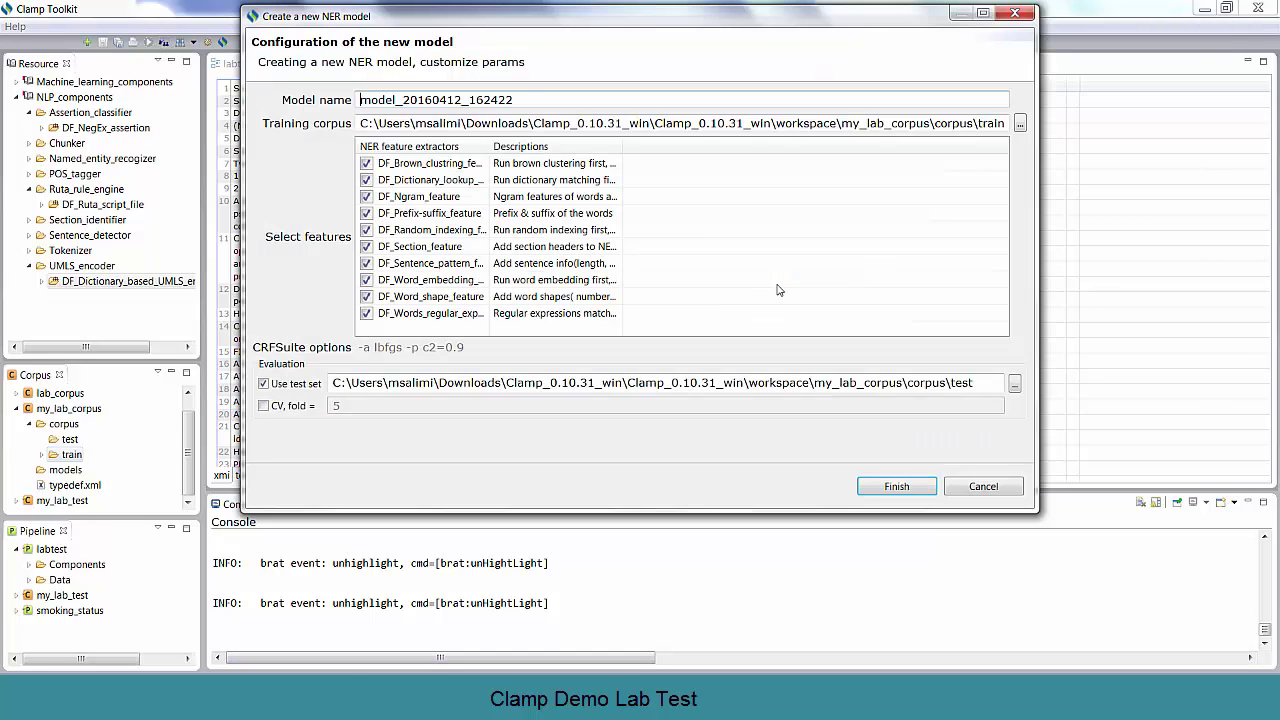
pyautogui.click(366, 164)
pyautogui.click(366, 180)
pyautogui.click(366, 197)
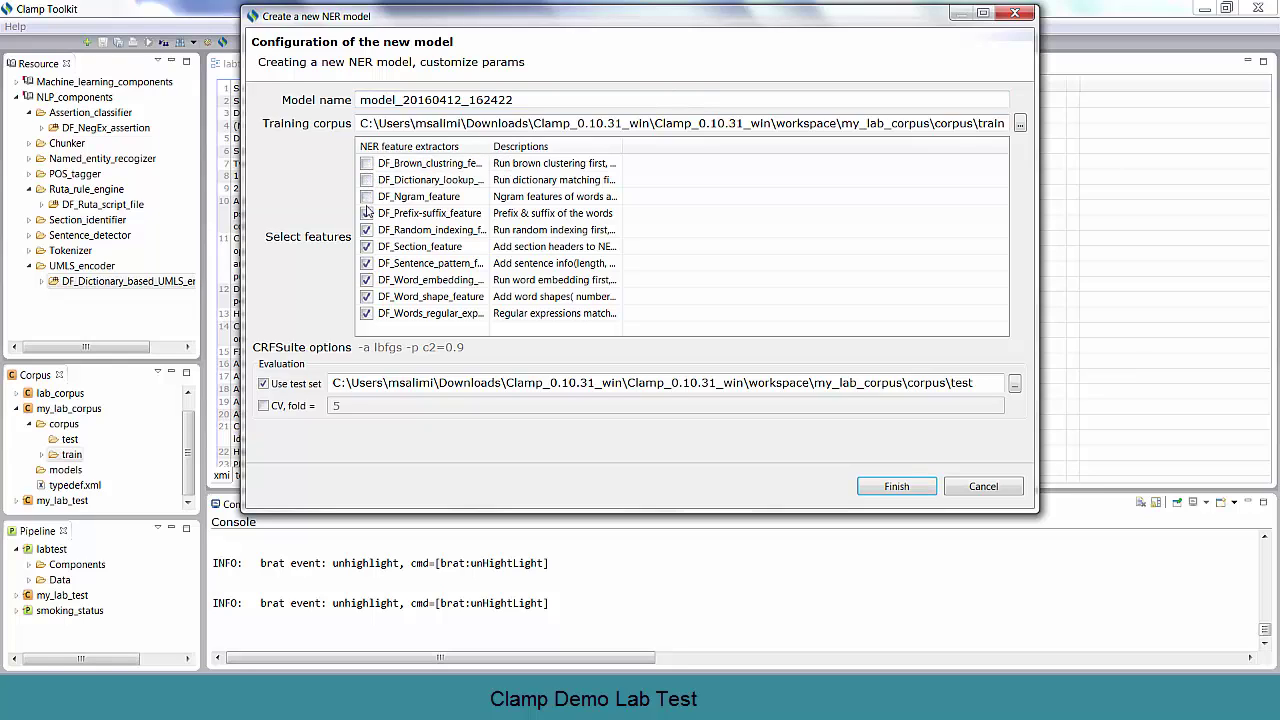
pyautogui.click(366, 213)
pyautogui.click(366, 230)
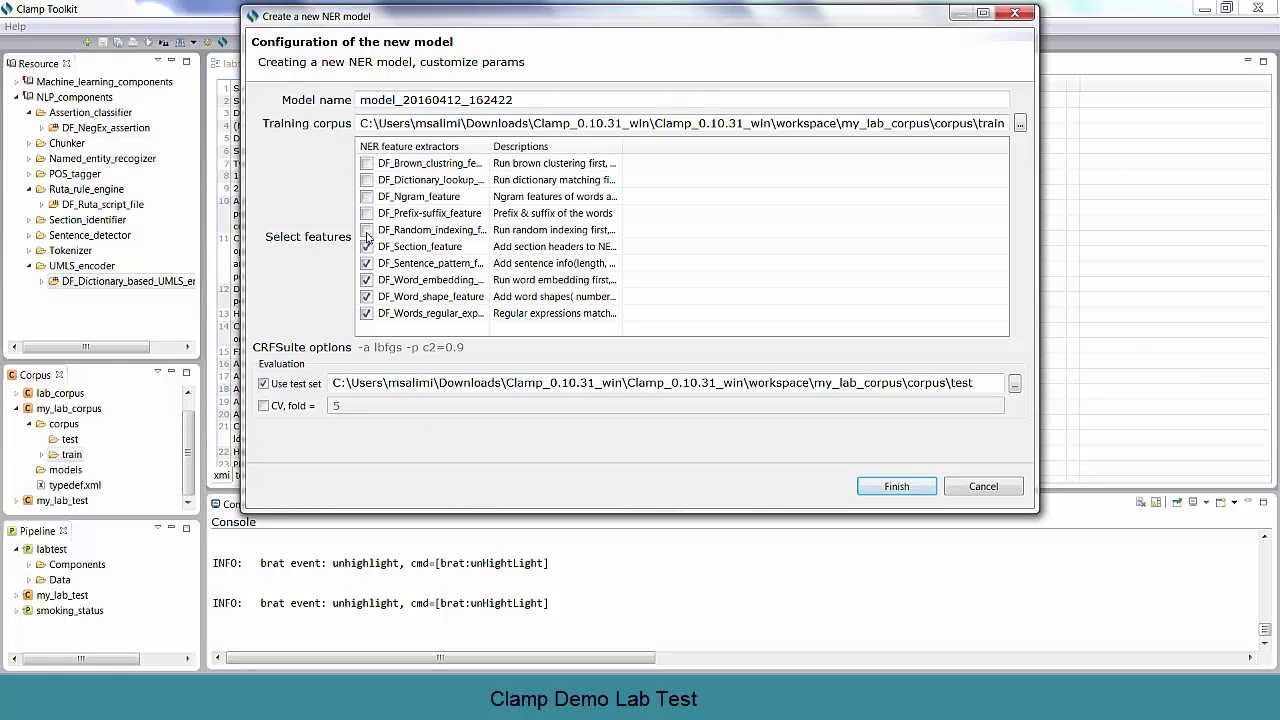
pyautogui.click(366, 247)
pyautogui.click(366, 263)
pyautogui.click(366, 314)
# Step: Use 5-fold cross-validation instead of the test set and train the model
pyautogui.click(263, 406)
pyautogui.click(264, 384)
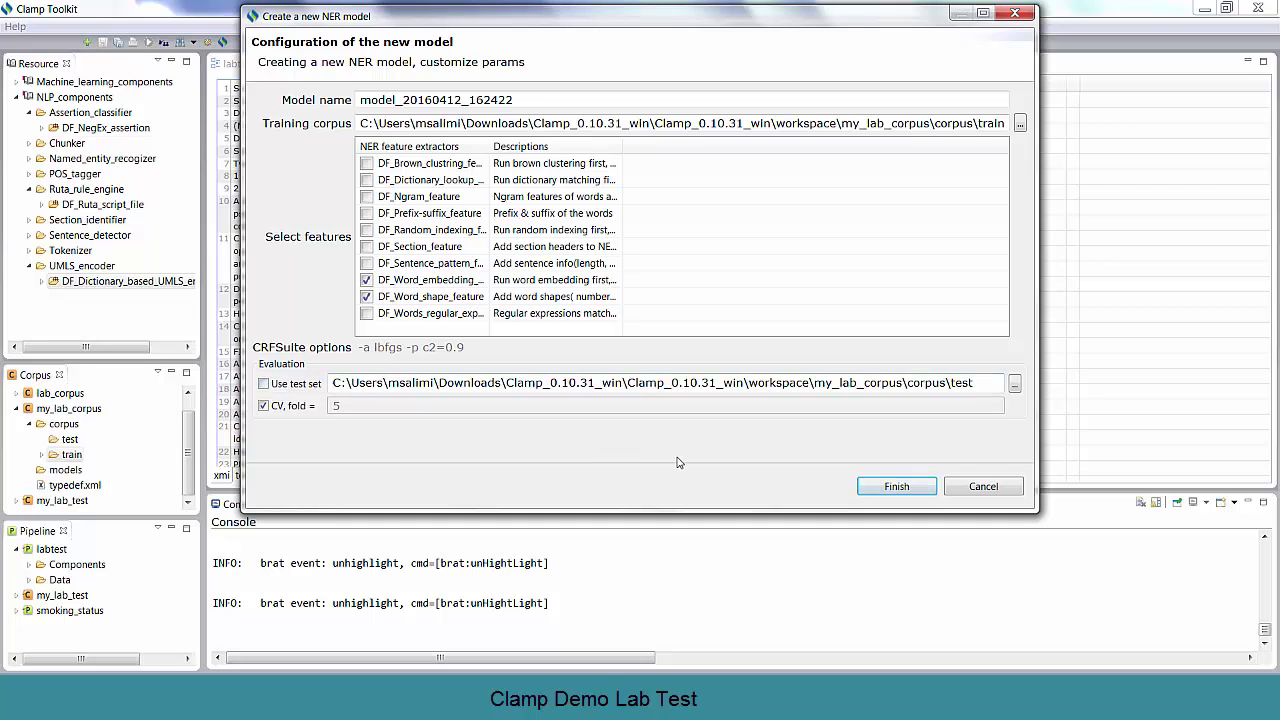
pyautogui.click(888, 491)
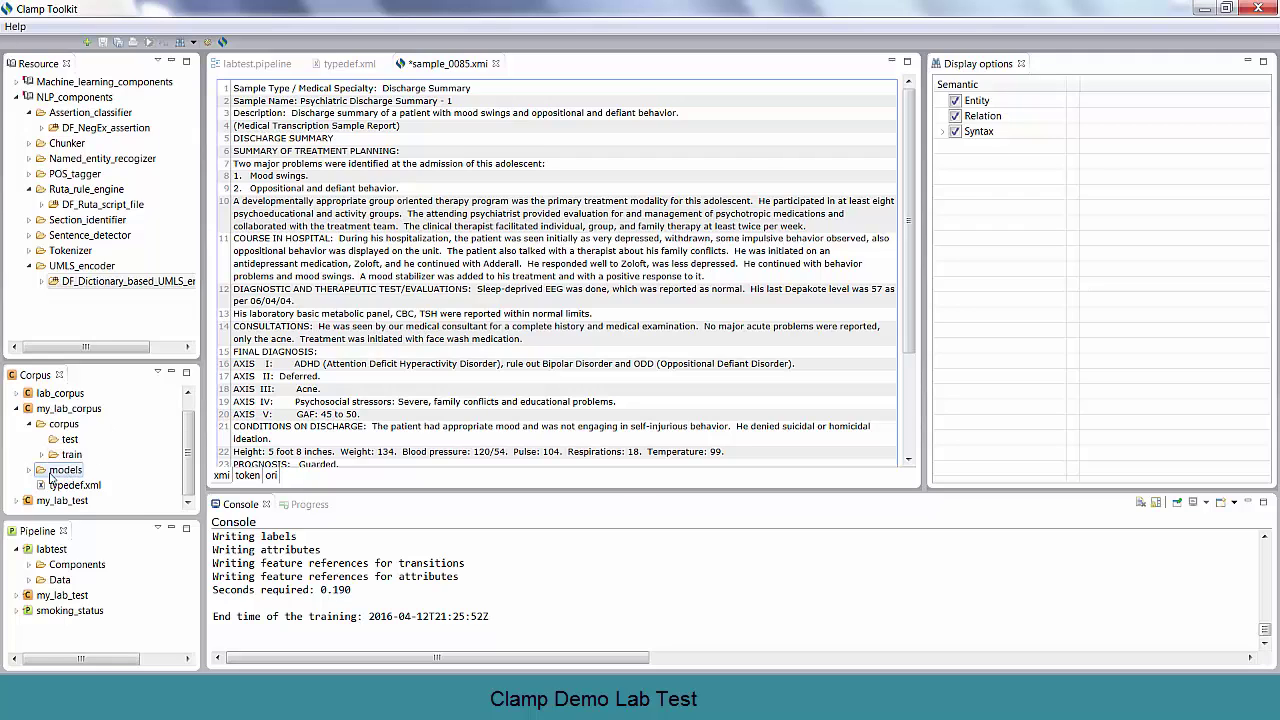
# Step: Expand models and model_20160412_162422 to list its fold jars, and select training.log
pyautogui.click(29, 471)
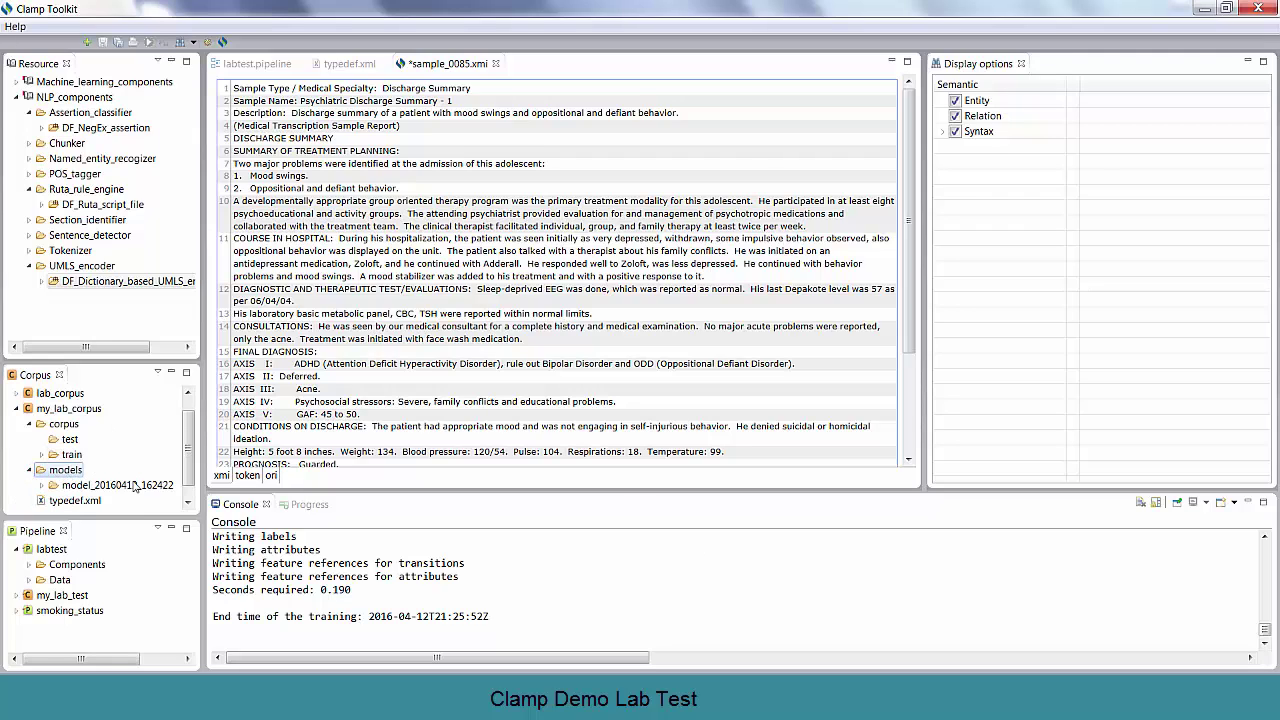
pyautogui.click(41, 485)
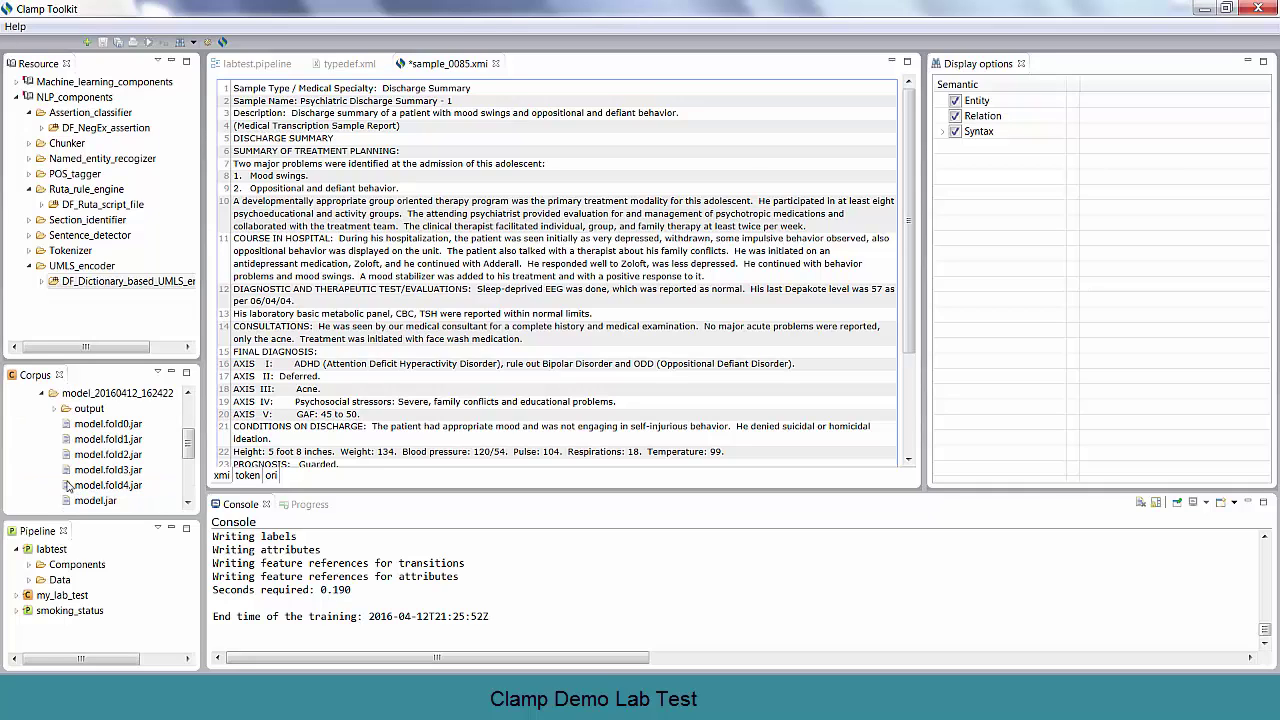
pyautogui.click(187, 503)
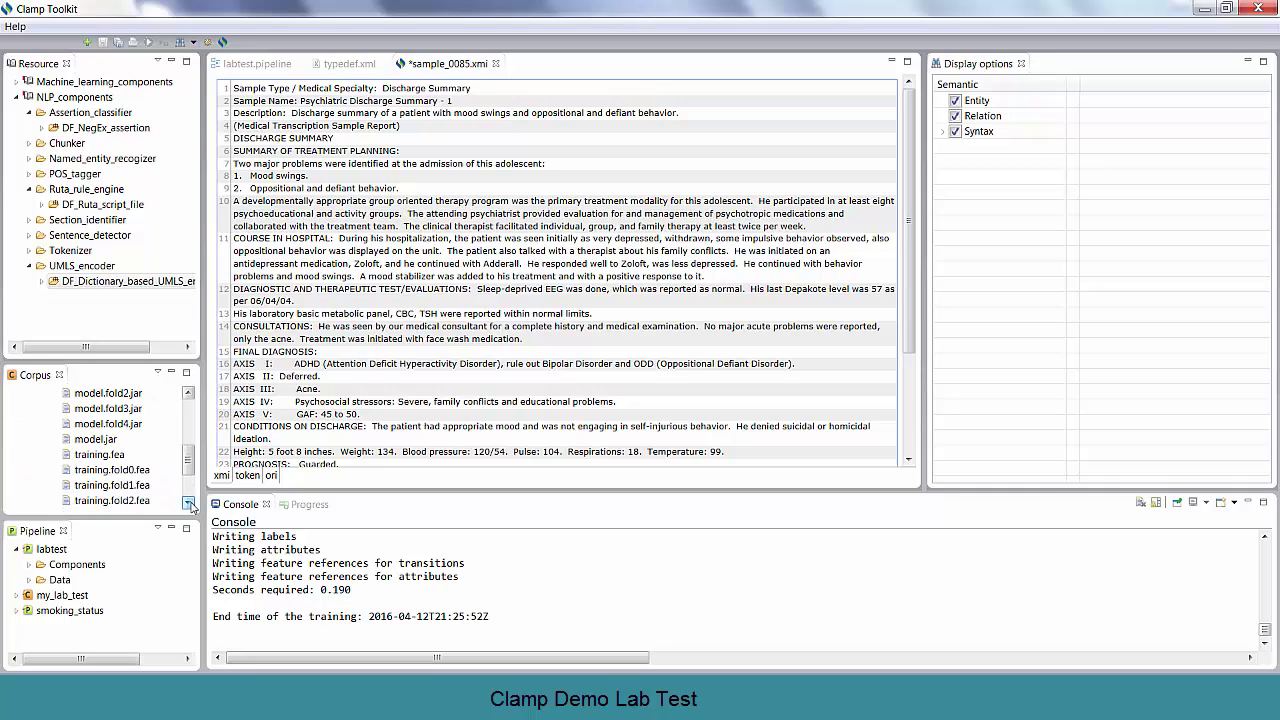
pyautogui.click(187, 503)
pyautogui.click(187, 503)
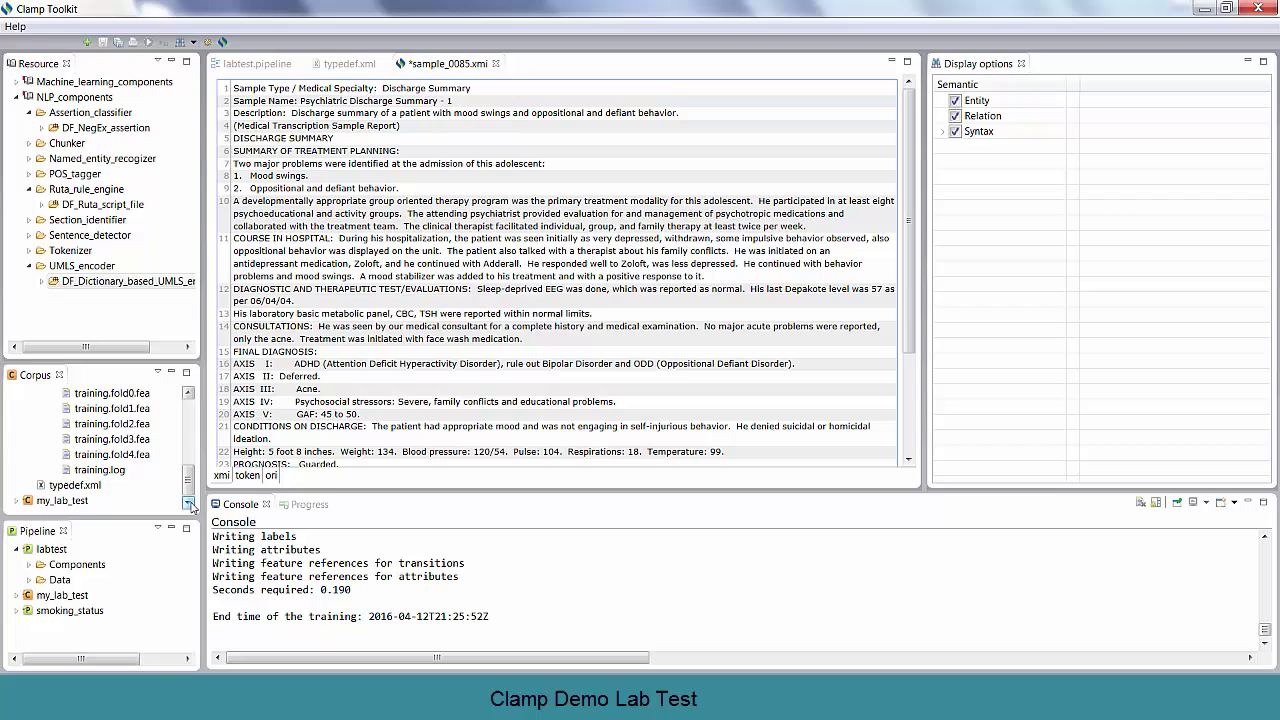
pyautogui.click(112, 476)
# Step: Open training.log in Notepad and scroll through it to the reported F1 of 0.835
pyautogui.doubleClick(112, 476)
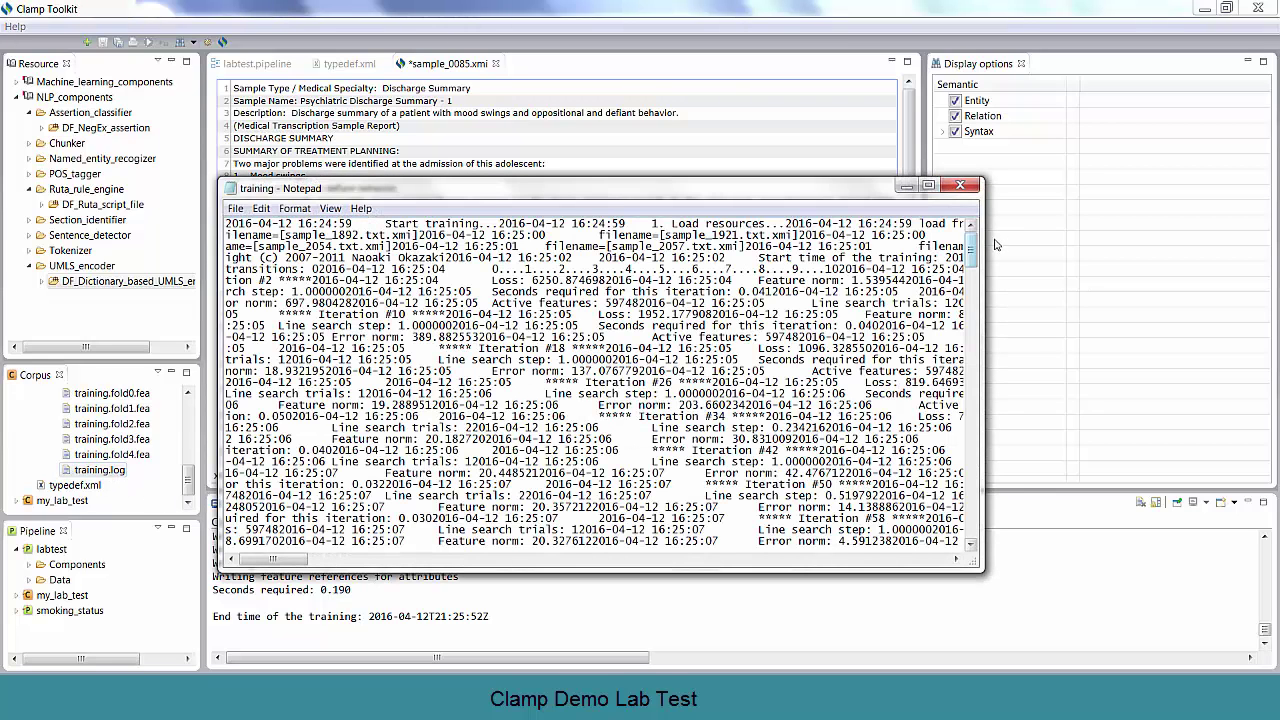
pyautogui.moveTo(972, 250); pyautogui.dragTo(970, 540)
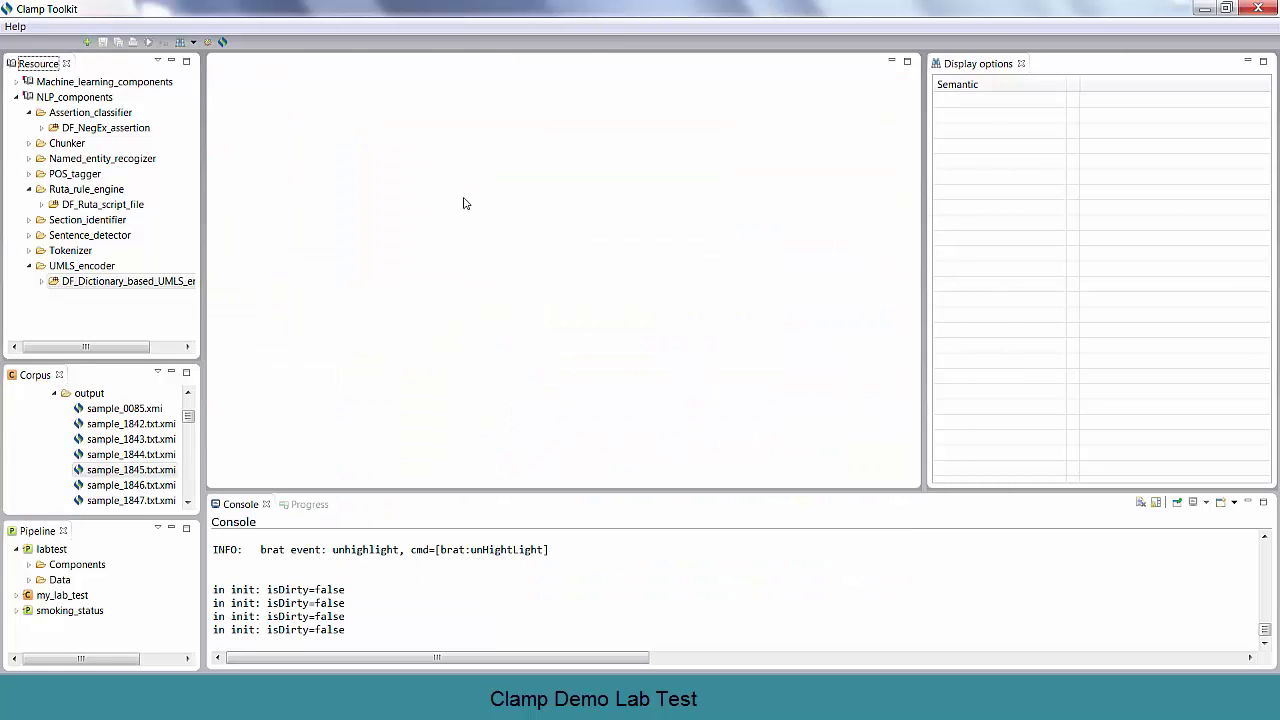
# Step: Open output note sample_1845.txt.xmi and scroll through its predicted test annotations
pyautogui.click(163, 470)
pyautogui.doubleClick(163, 470)
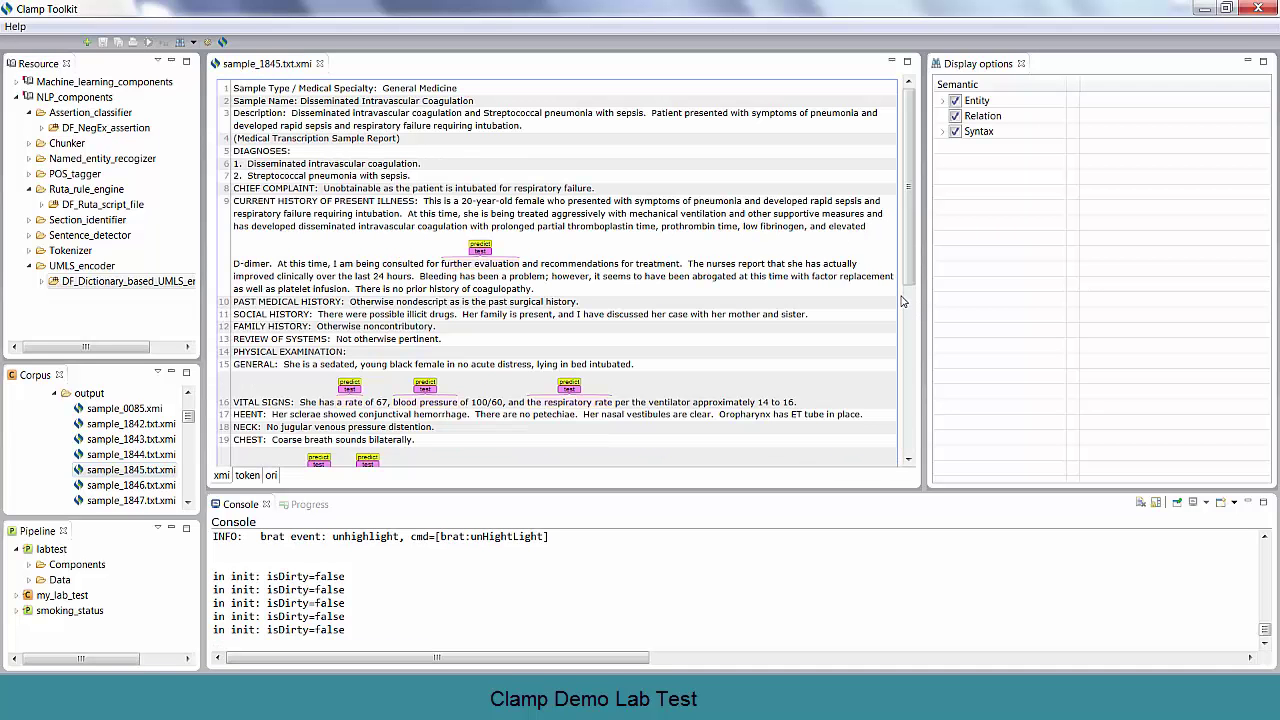
pyautogui.moveTo(910, 270); pyautogui.dragTo(910, 305)
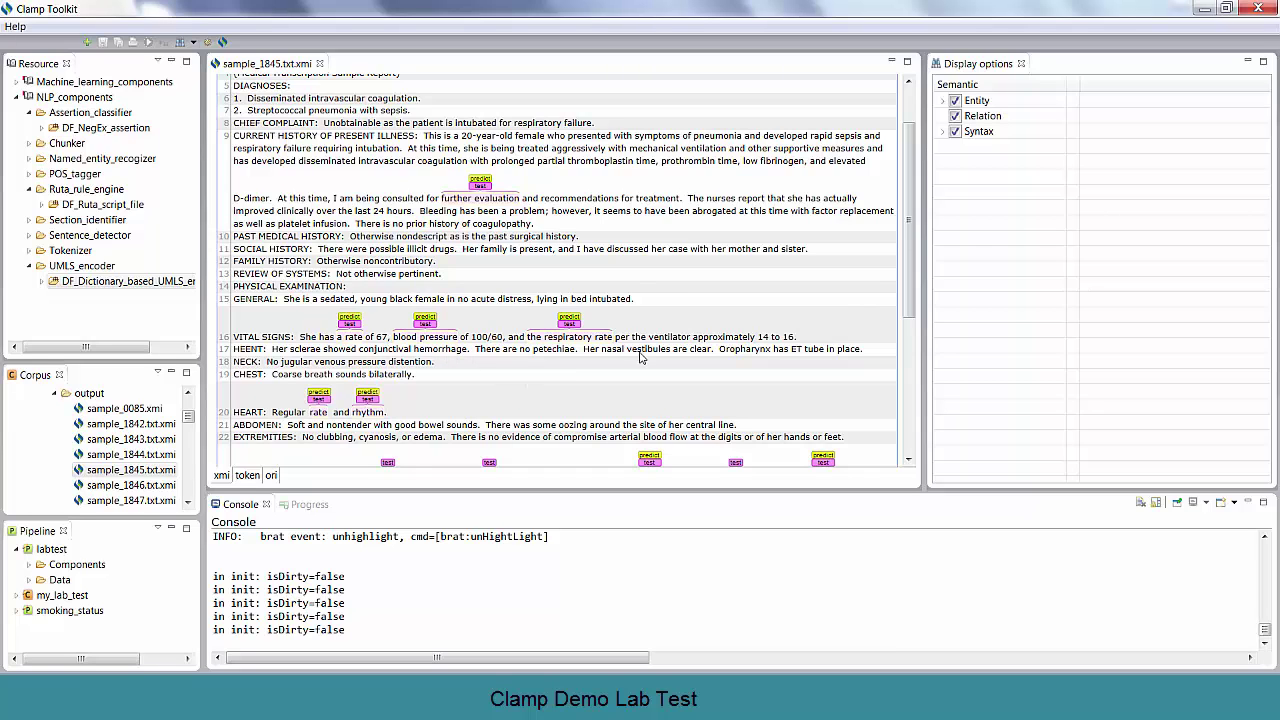
pyautogui.moveTo(912, 288); pyautogui.dragTo(911, 377)
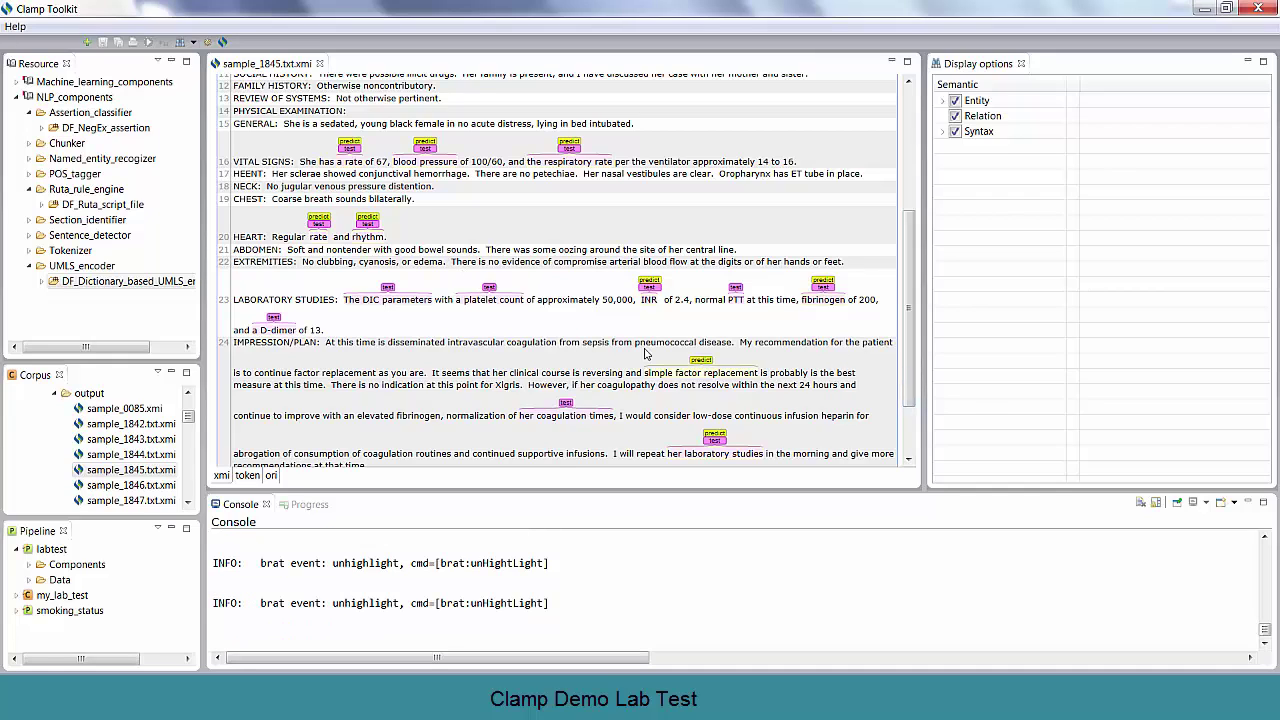